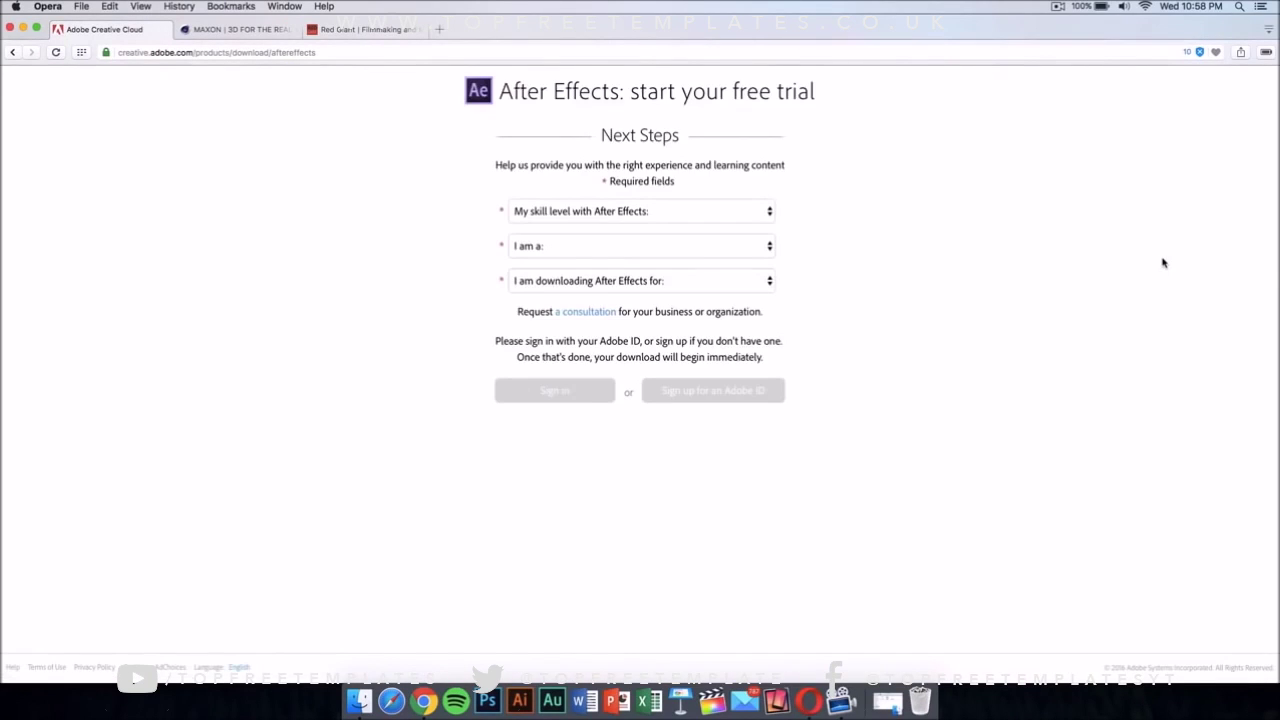
Step: Answer the trial questions with Experienced, Web or Mobile Designer/Developer and organization's use without involvement in buying, and proceed to Adobe ID sign-up
left_click(680, 216)
left_click(668, 240)
left_click(660, 246)
key("Escape")
left_click(669, 282)
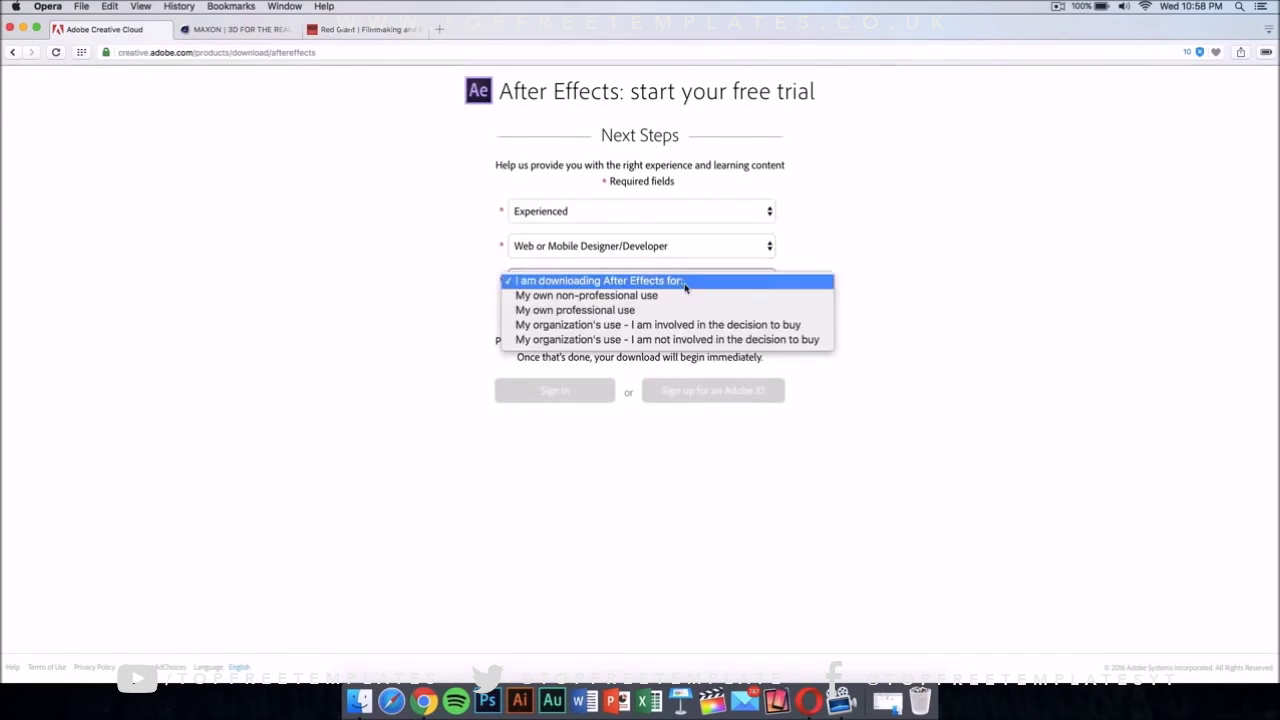
left_click(650, 340)
left_click(684, 400)
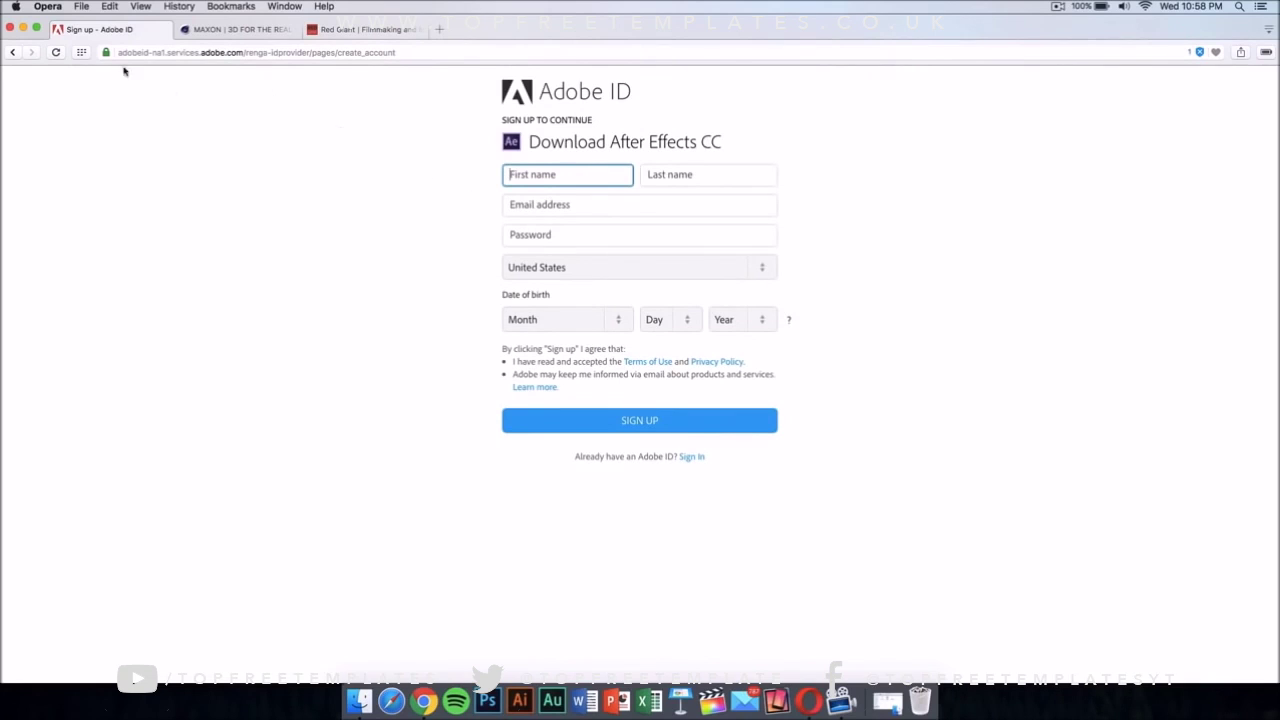
Step: Close the Adobe sign-up page and look through the Cinema 4D R17 demo download form
left_click(58, 29)
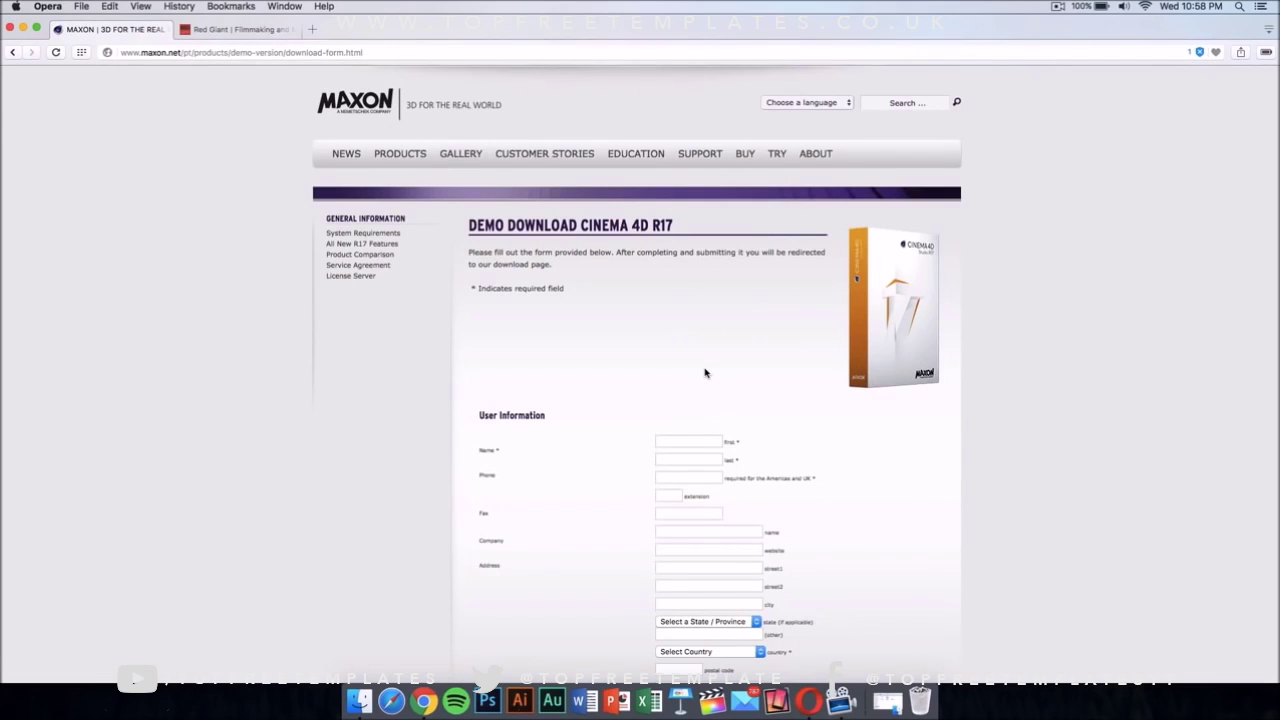
scroll(704, 373, "down", 15)
scroll(704, 373, "up", 10)
scroll(704, 373, "up", 5)
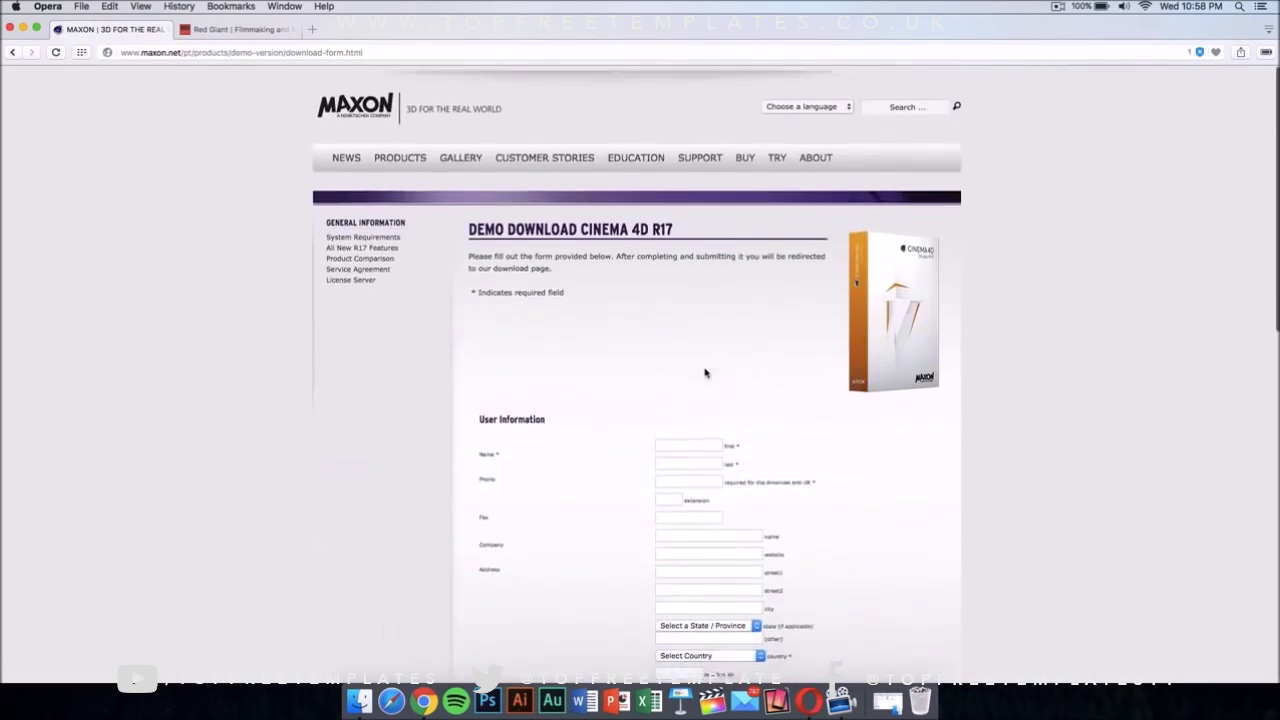
scroll(704, 373, "down", 4)
scroll(704, 373, "up", 5)
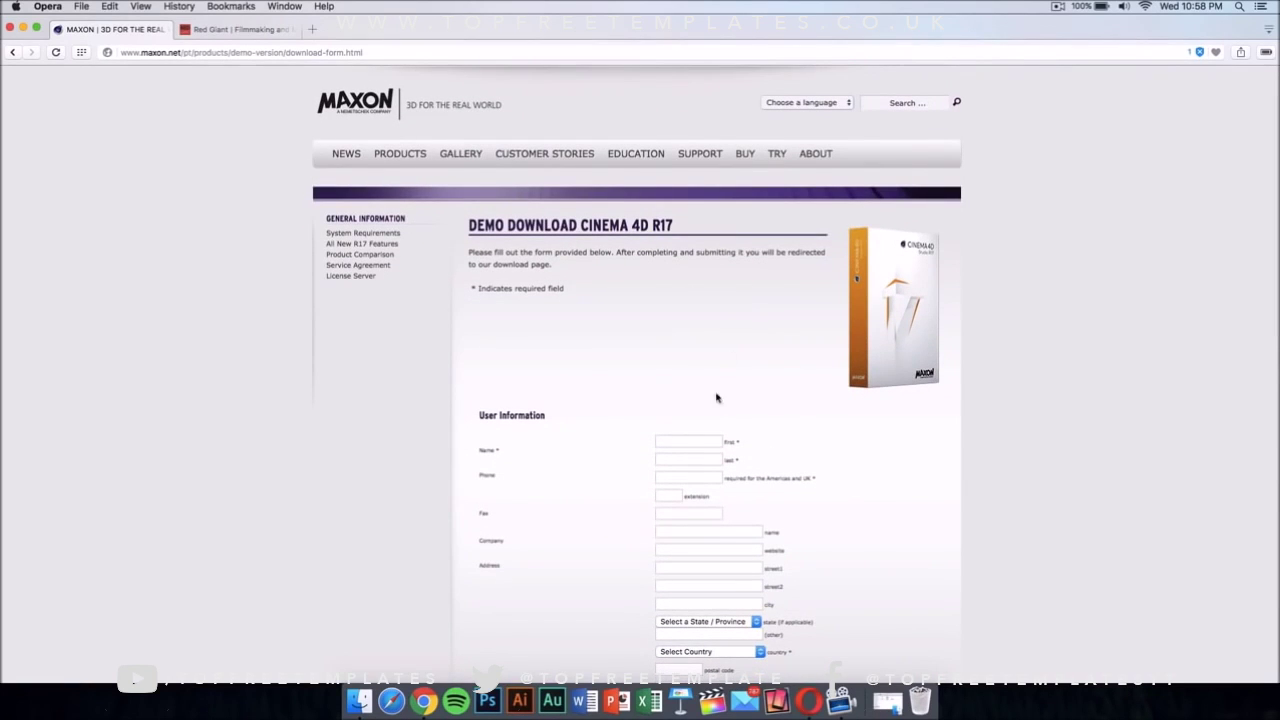
scroll(669, 352, "down", 15)
scroll(669, 352, "up", 15)
scroll(669, 352, "down", 15)
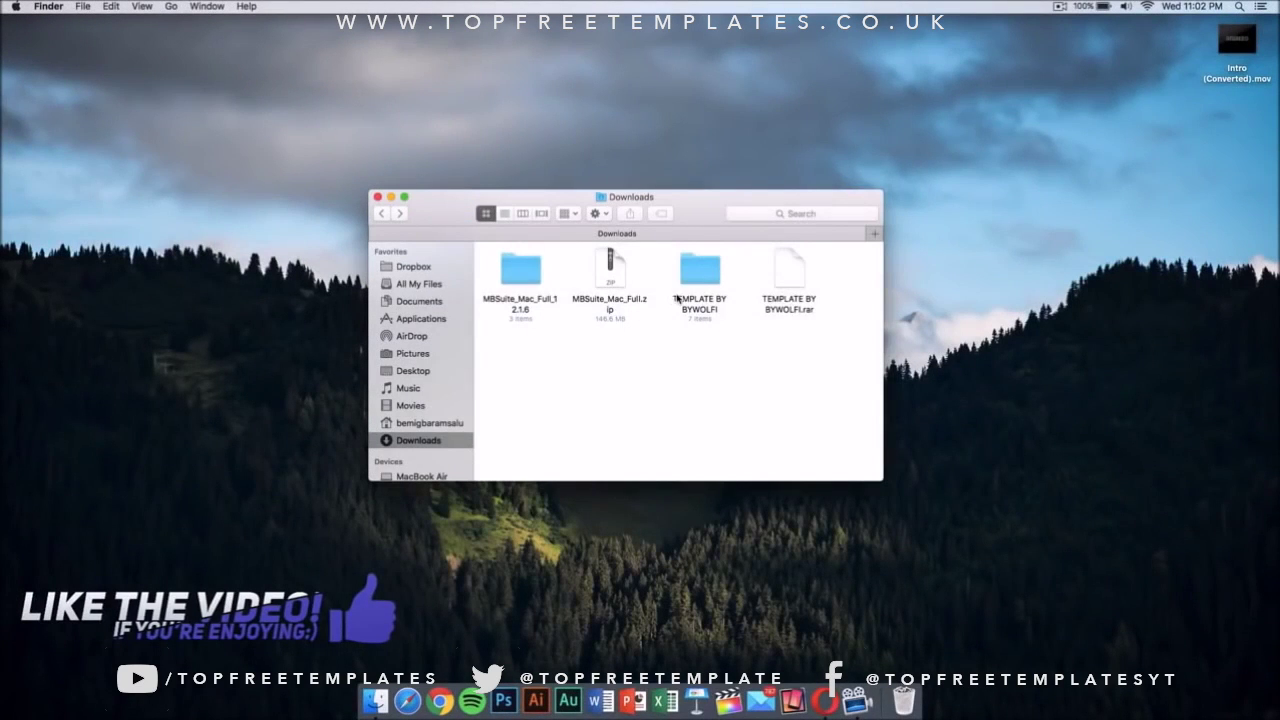
Step: Open C4D Part.c4d from the TEMPLATE BY BYWOLFI folder in Cinema 4D
double_click(678, 298)
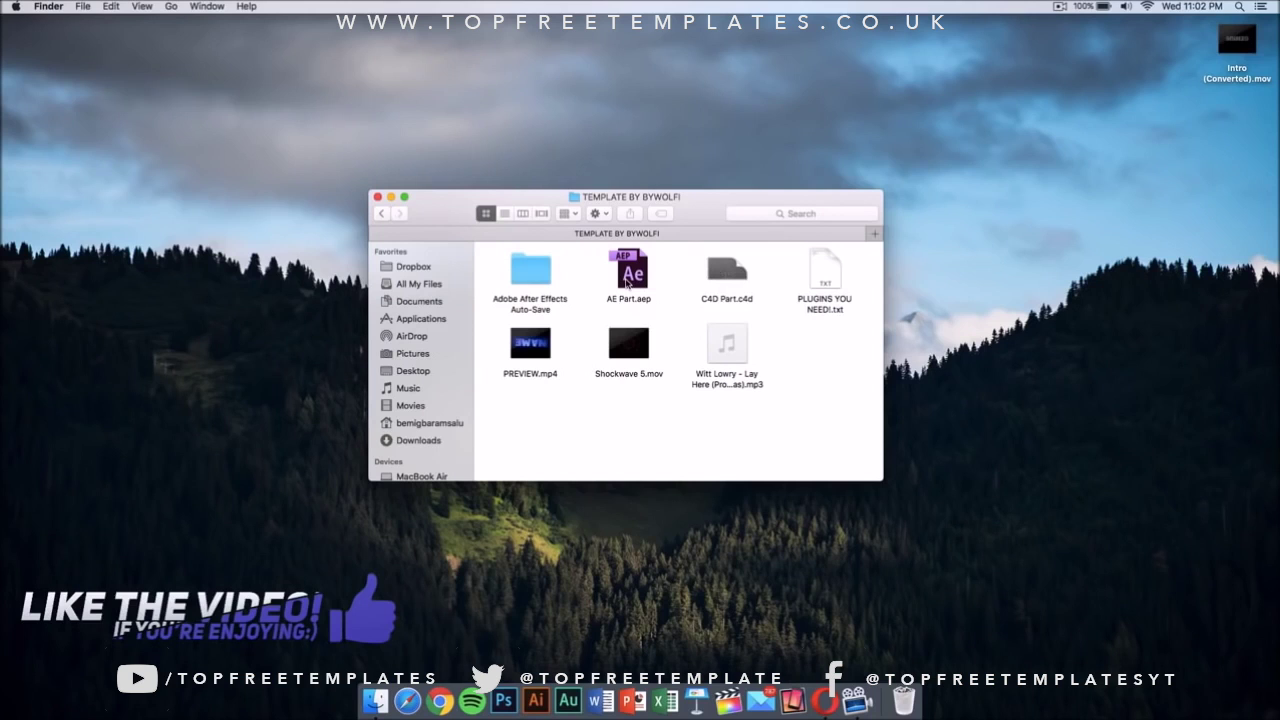
double_click(720, 271)
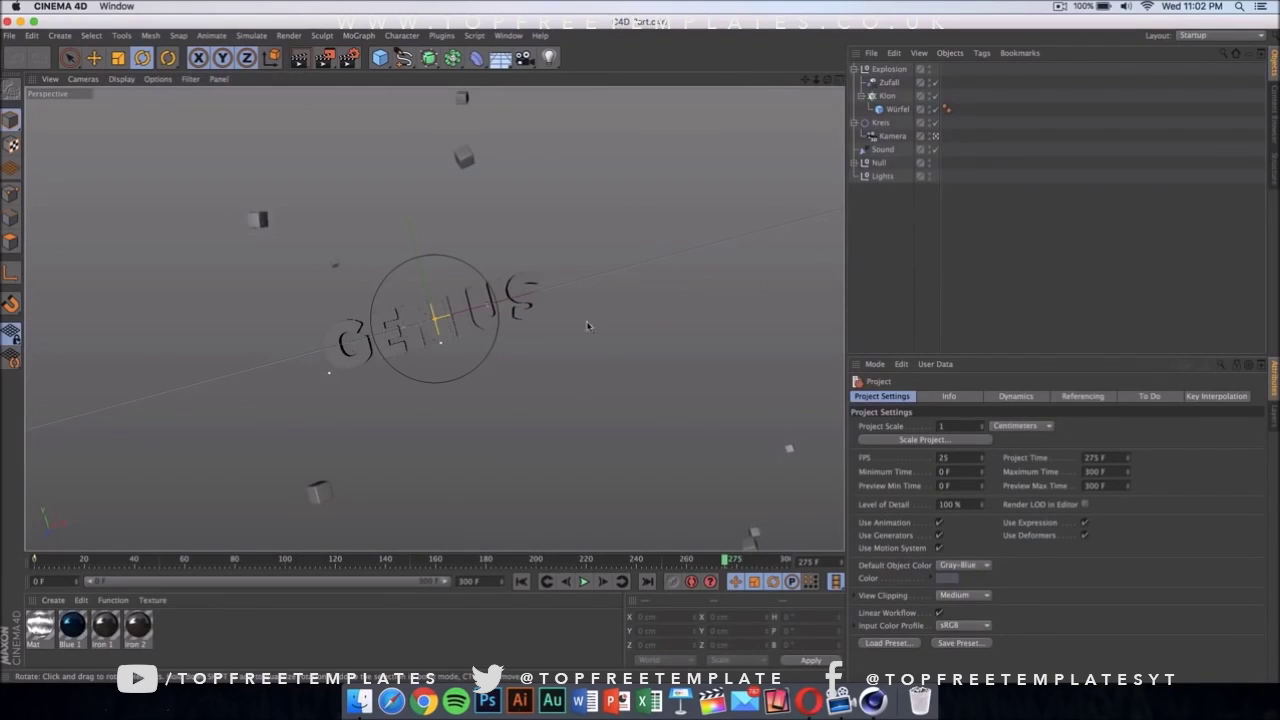
Step: Change the text of the 70 cm deep GENIUS MoText object to TECH
left_click(530, 308)
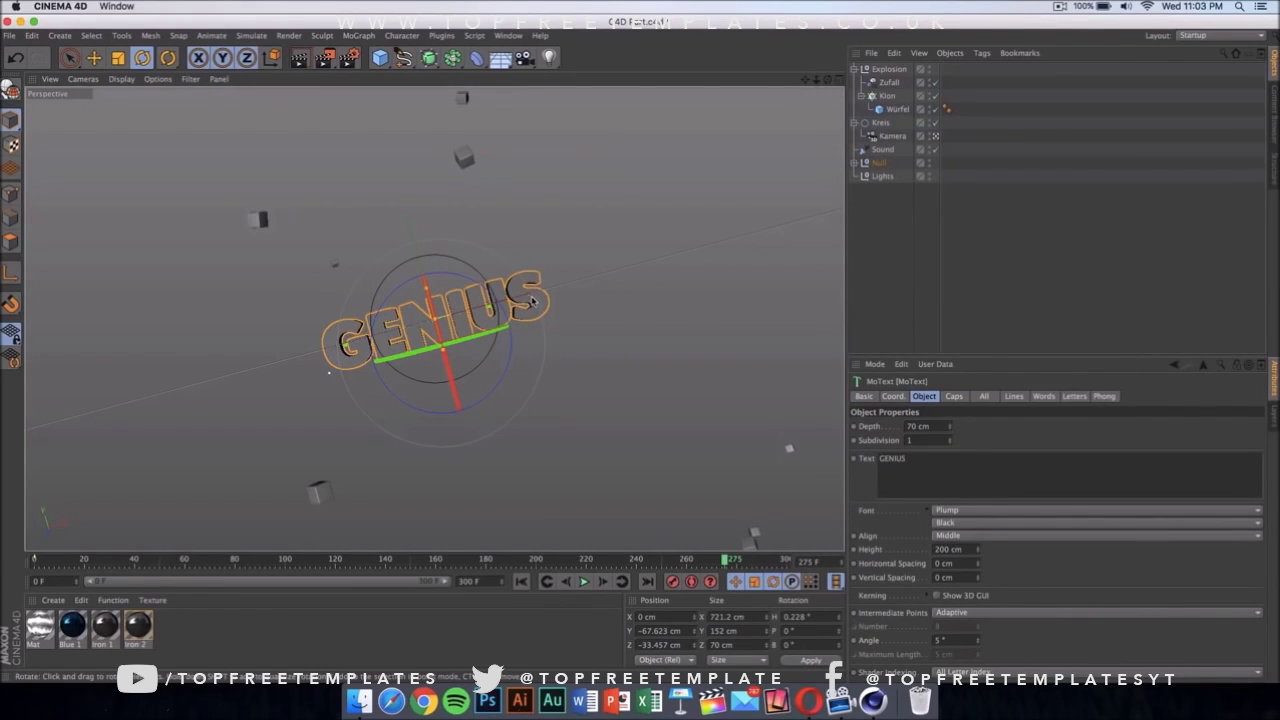
left_click_drag(954, 467, 733, 447)
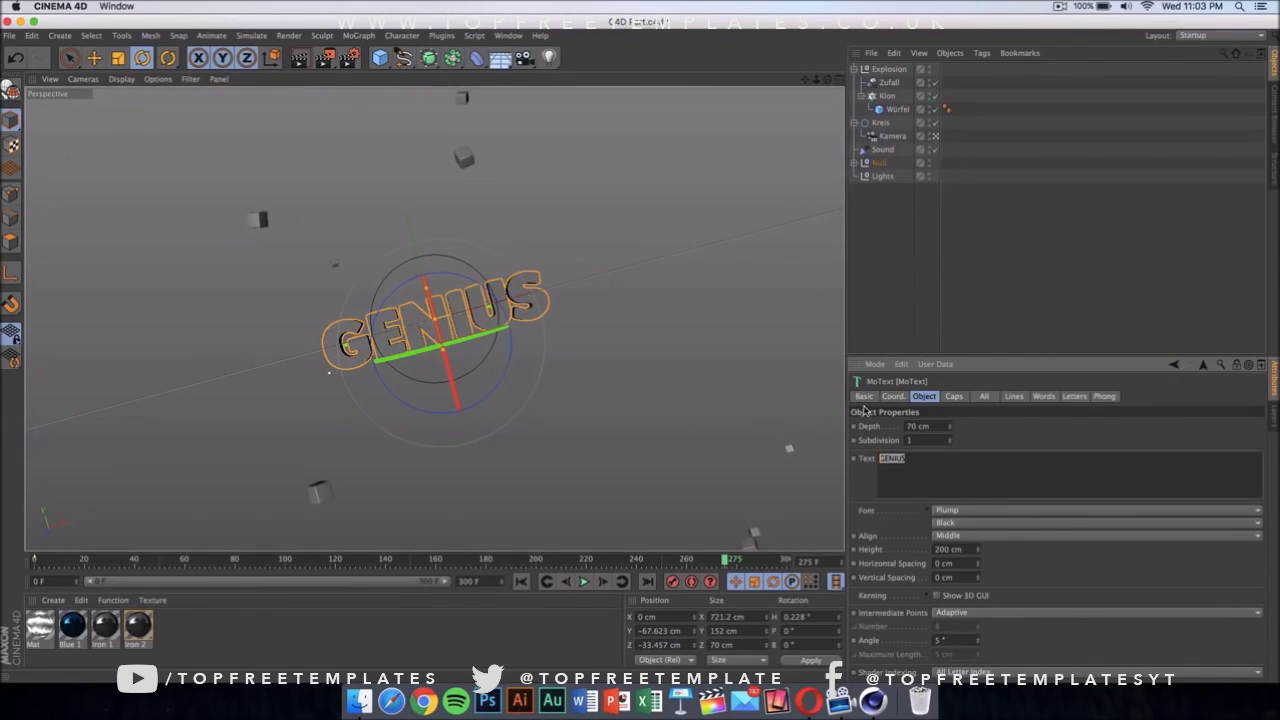
type("TECH")
left_click(734, 342)
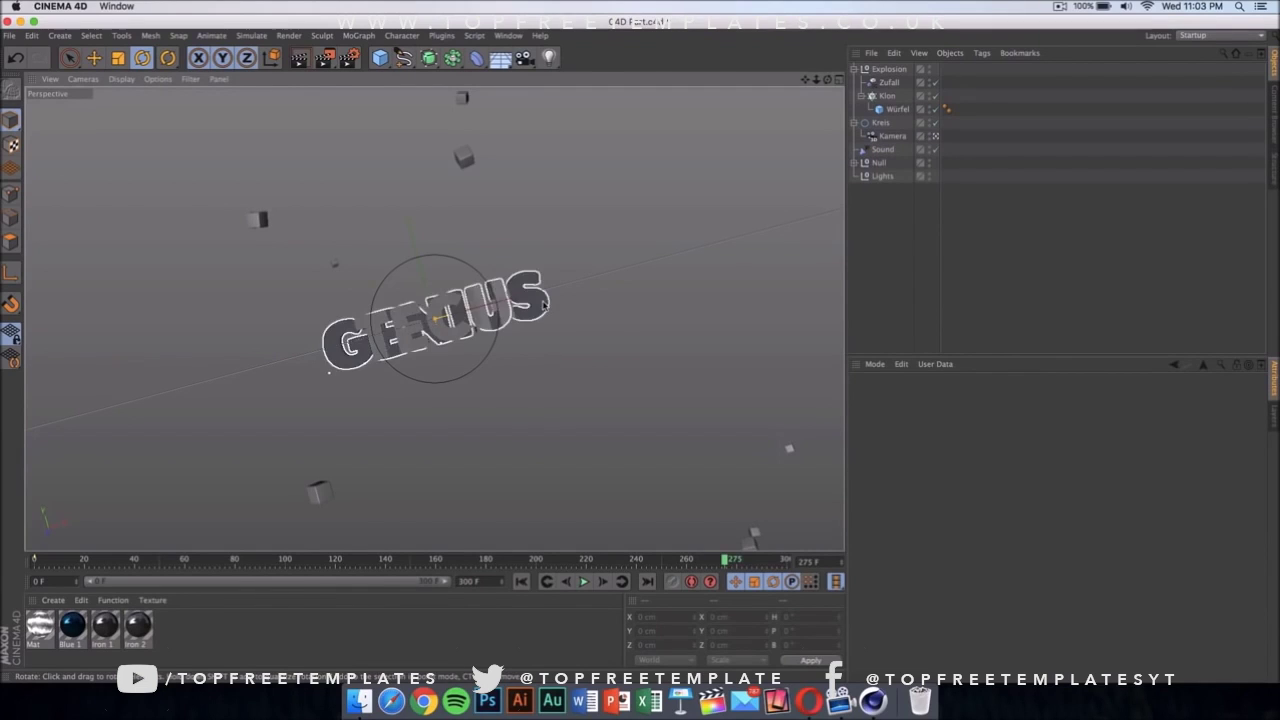
Step: Change the text of the remaining GENIUS MoText object, 55 cm deep, to TECH
left_click(545, 305)
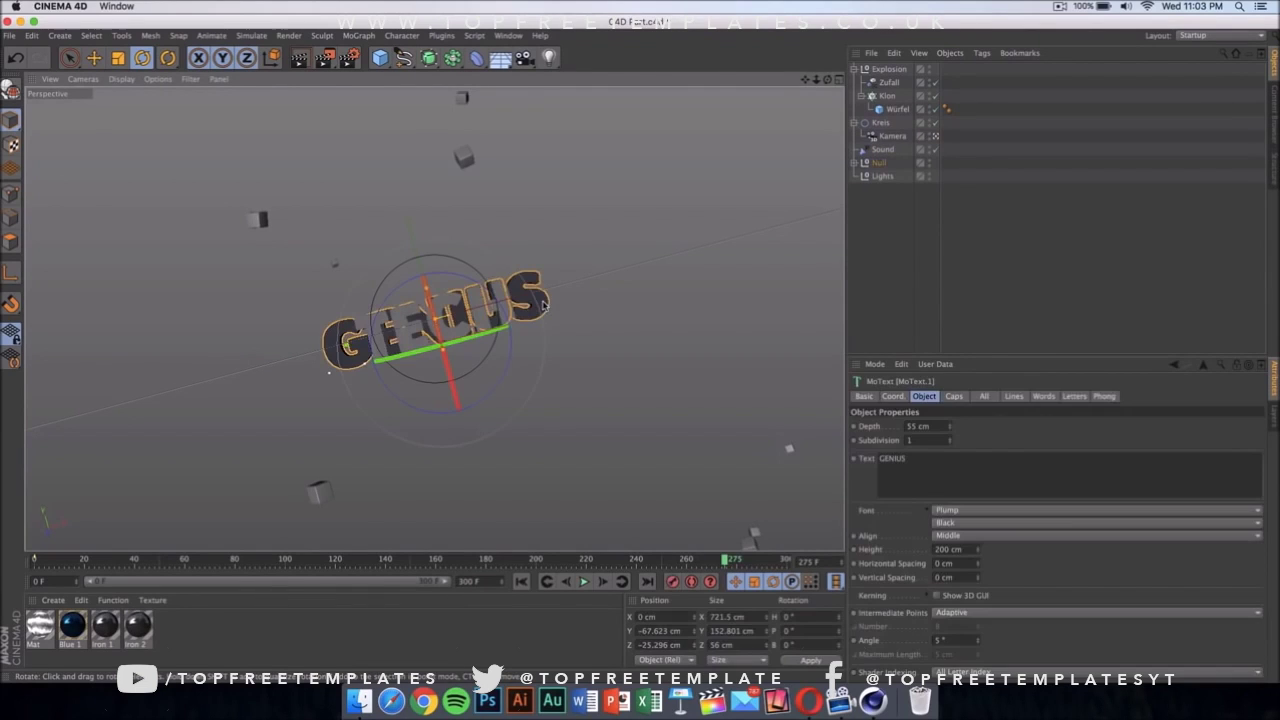
left_click_drag(959, 461, 822, 462)
type("TE")
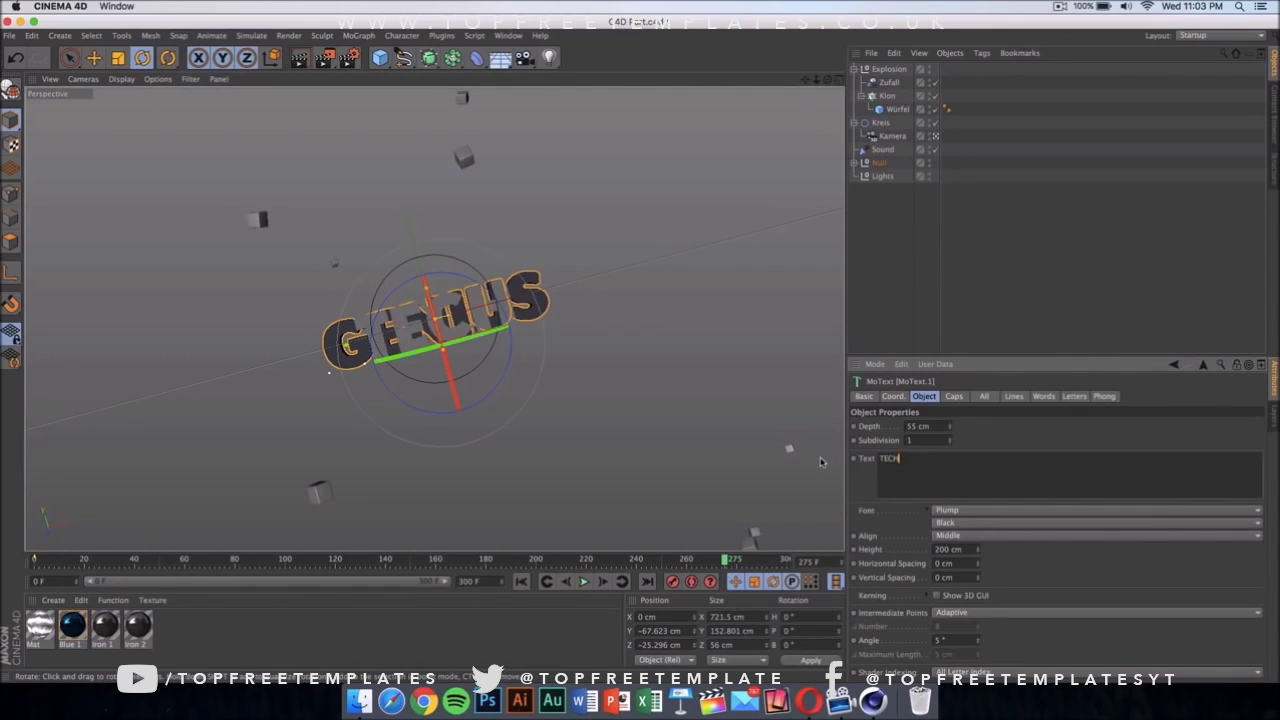
type("CH")
left_click(733, 328)
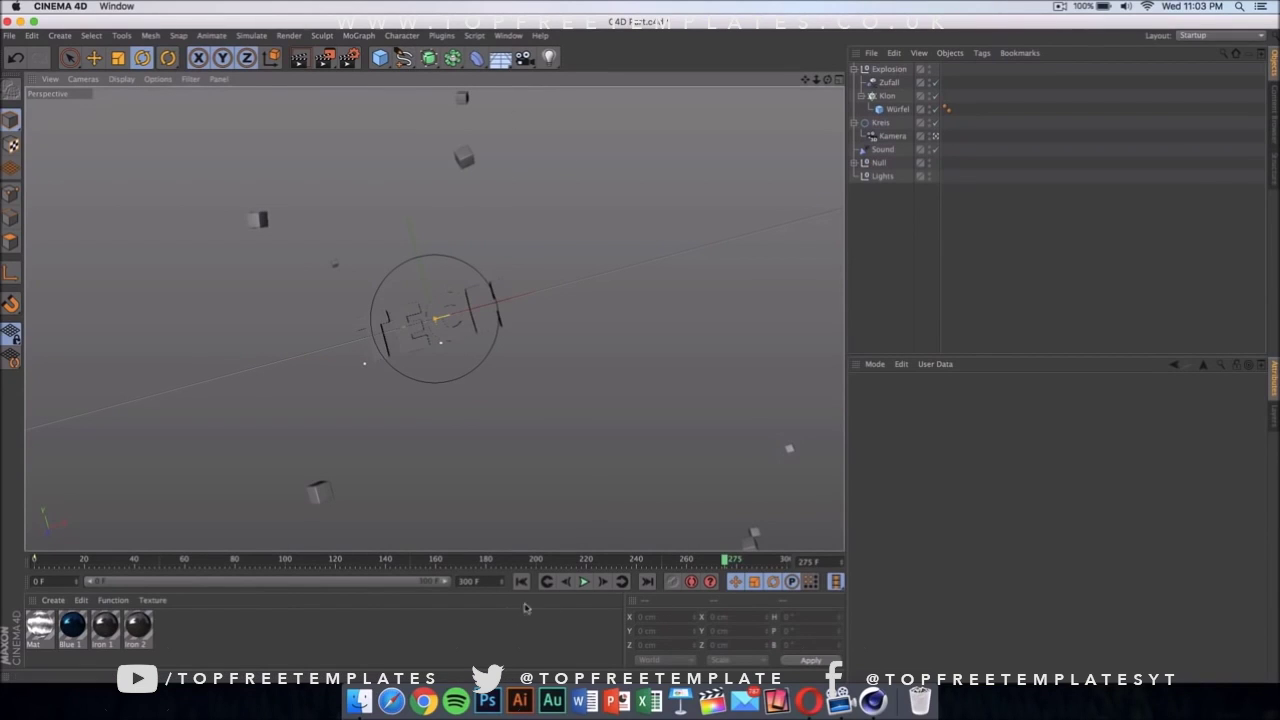
Step: Play the animation up to frame 216 and render that frame in the viewport
left_click(584, 581)
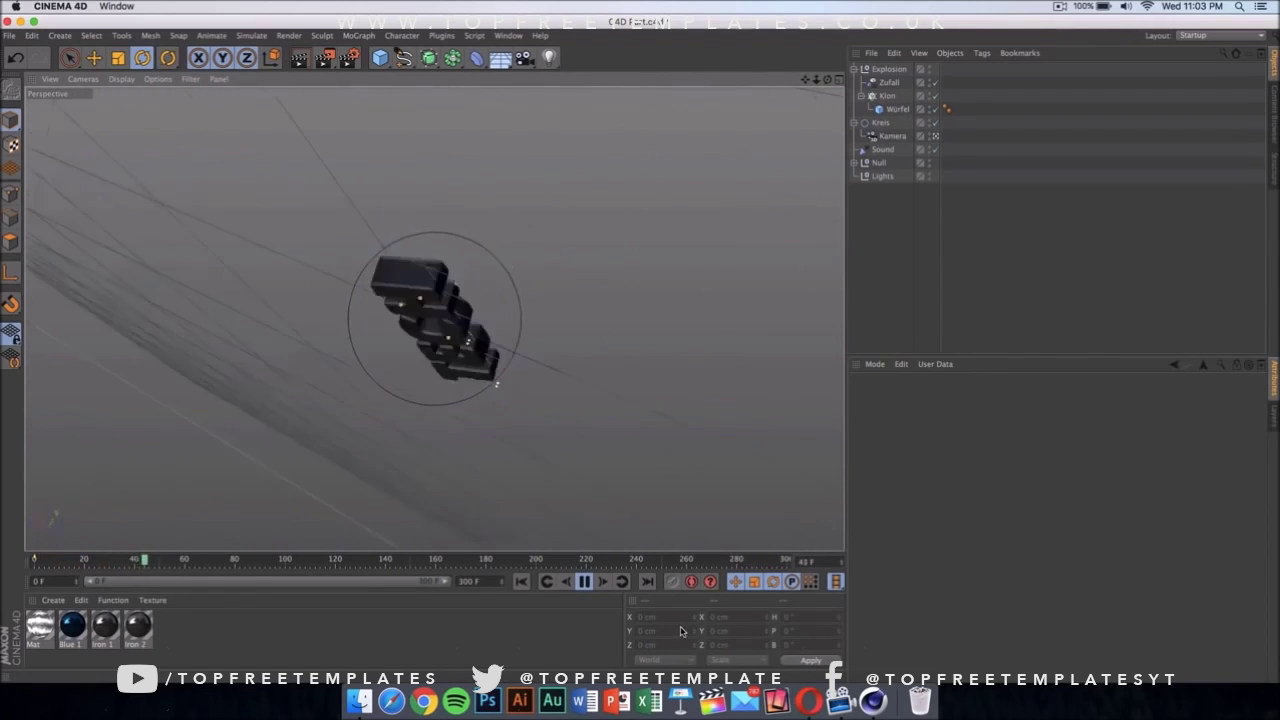
left_click(585, 582)
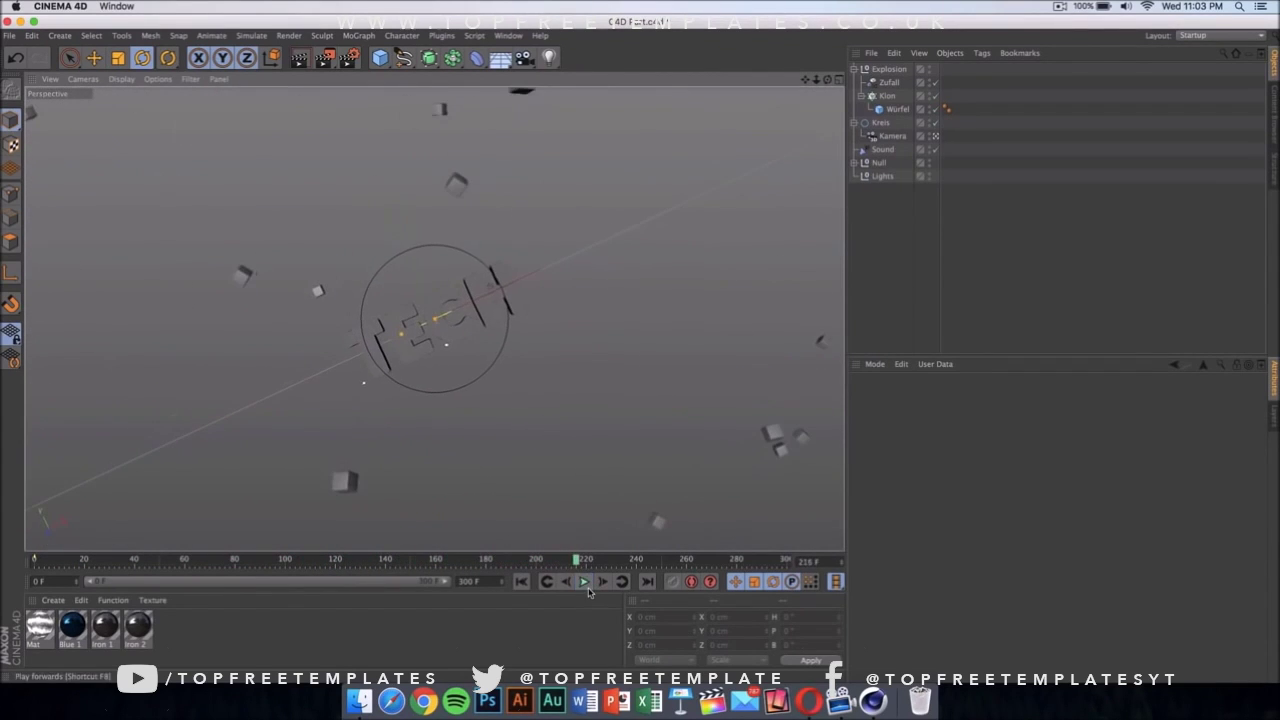
left_click(290, 35)
left_click(331, 55)
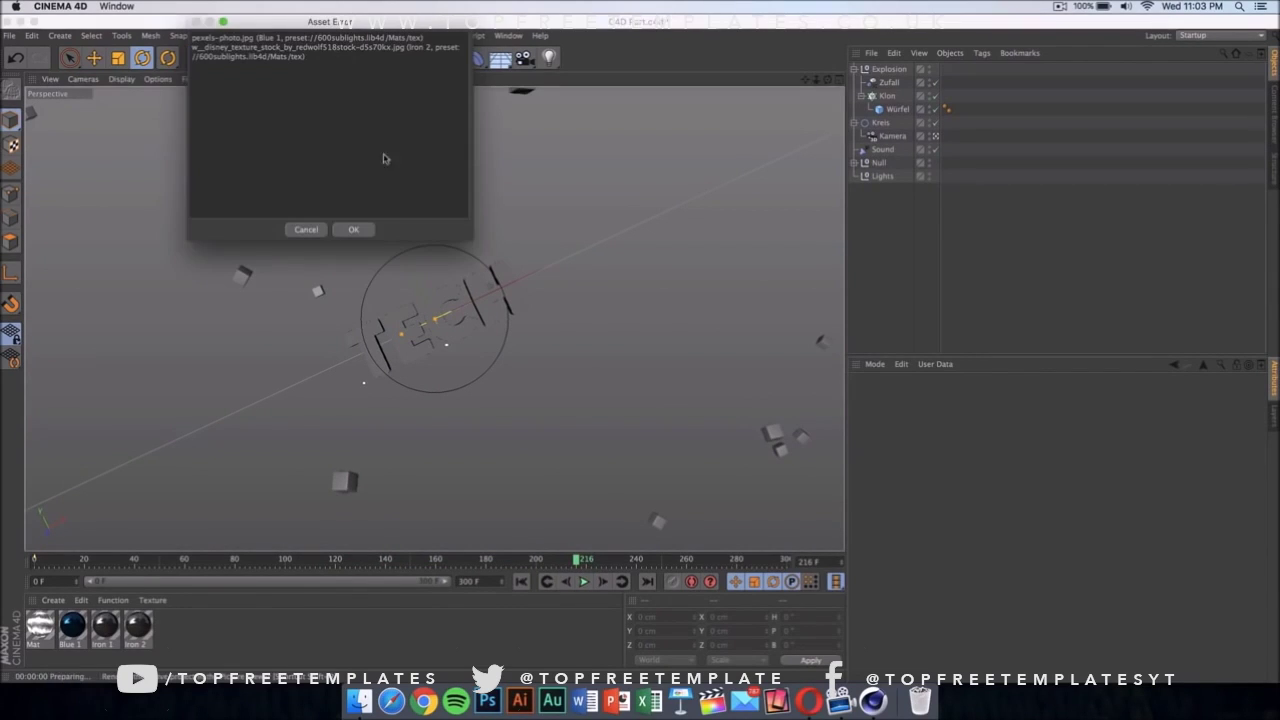
left_click(354, 230)
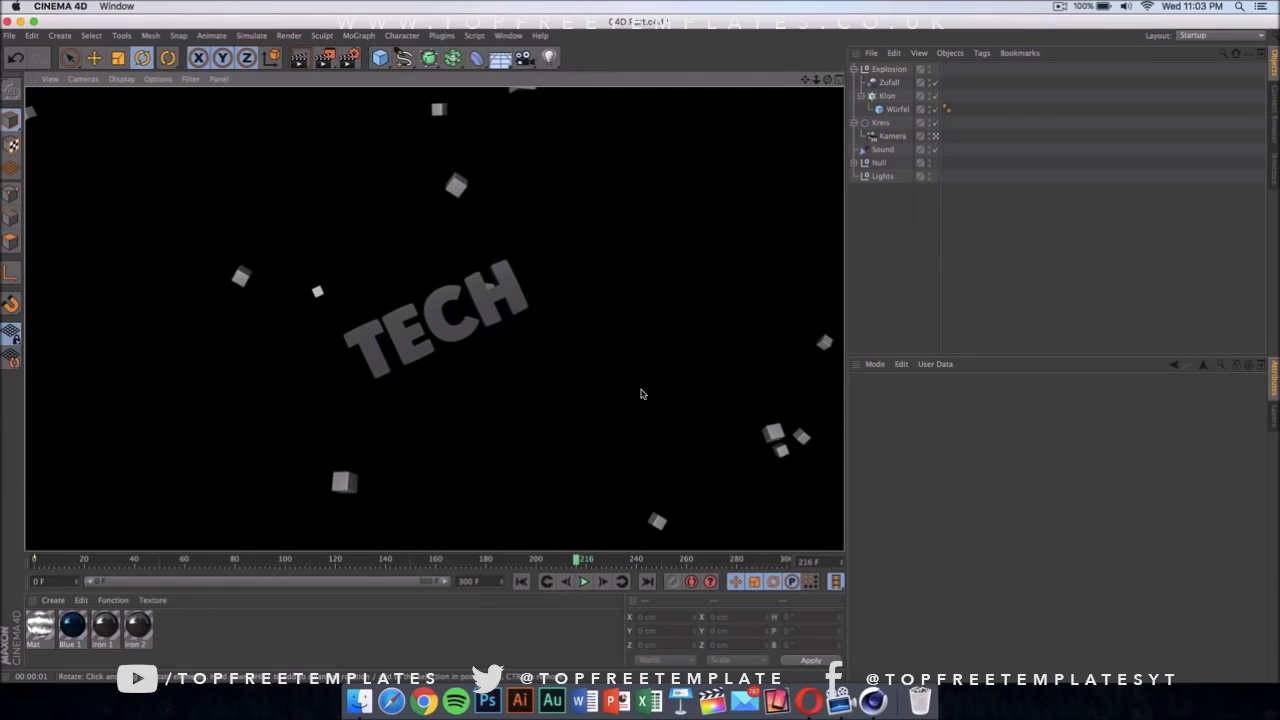
left_click(619, 321)
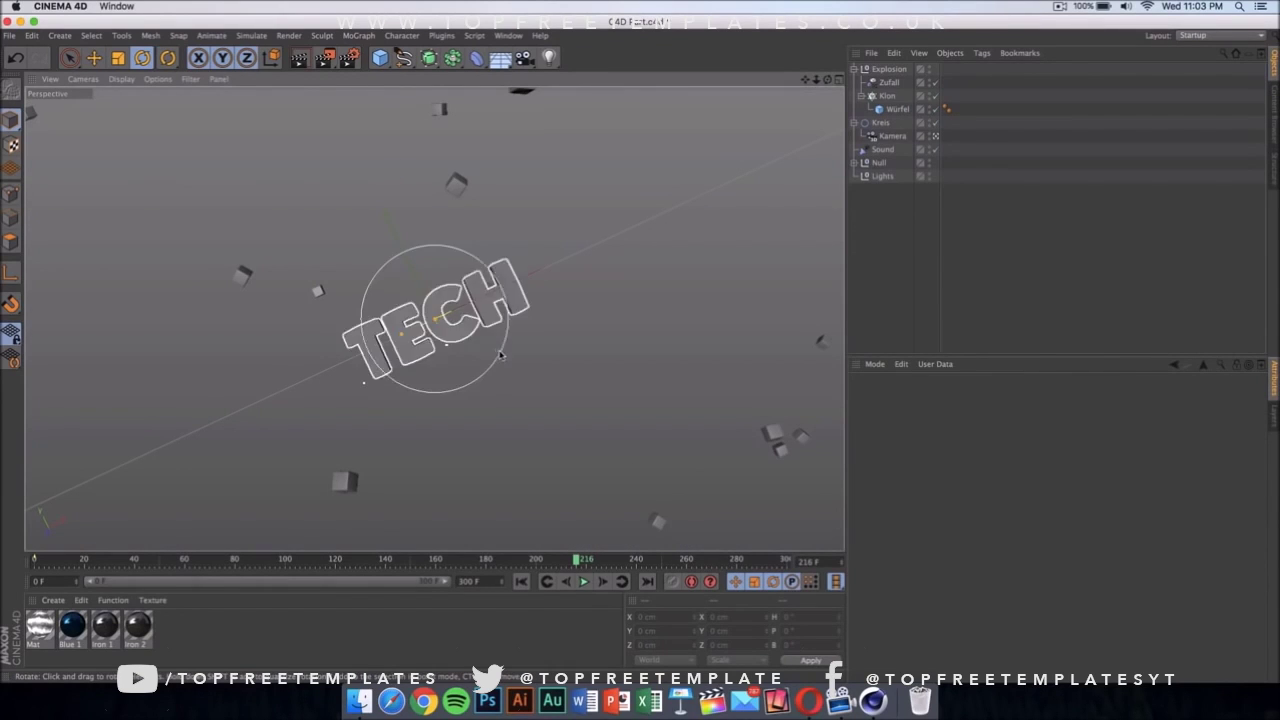
Step: Browse the fonts available for the 70 cm deep TECH text object
left_click(518, 298)
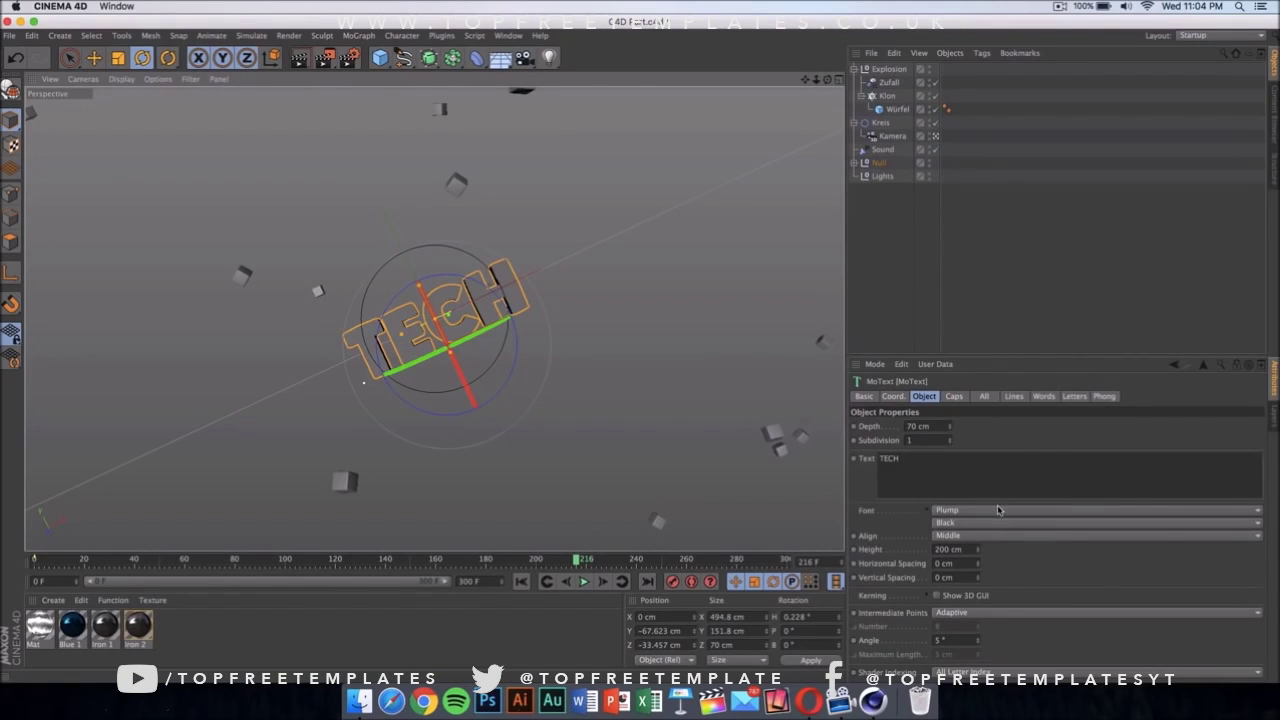
left_click(957, 512)
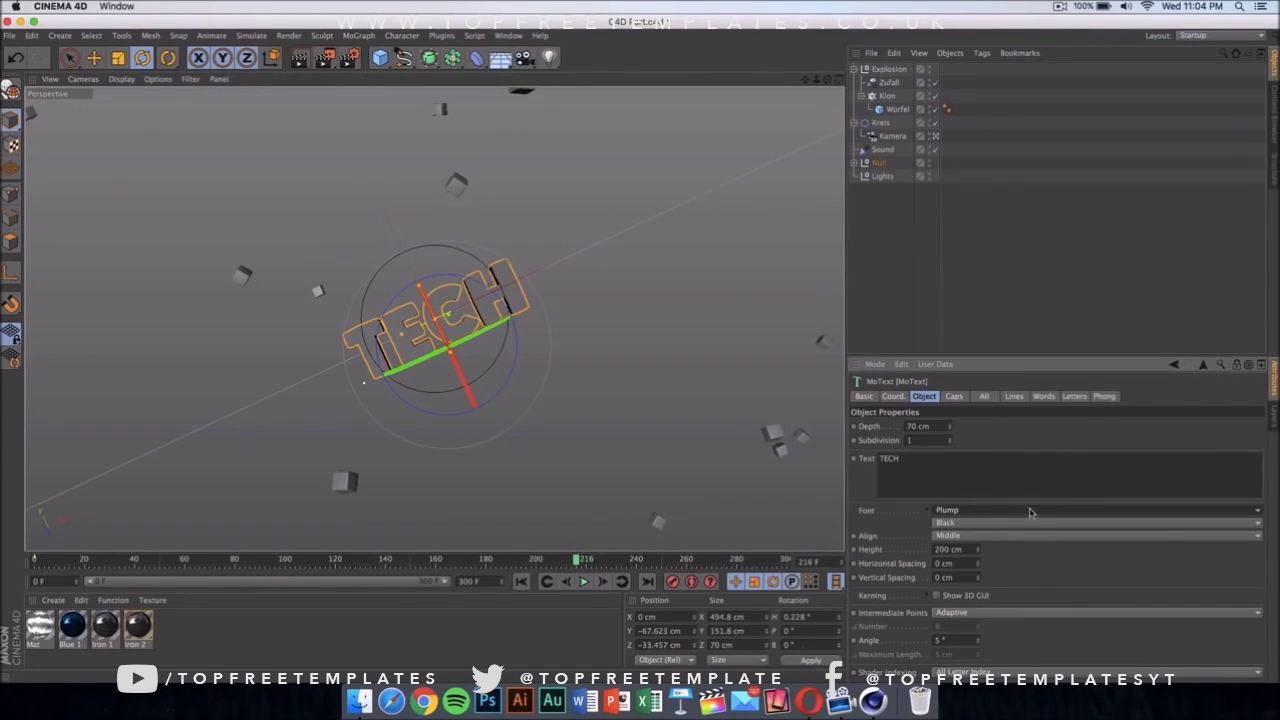
left_click(988, 510)
left_click(988, 510)
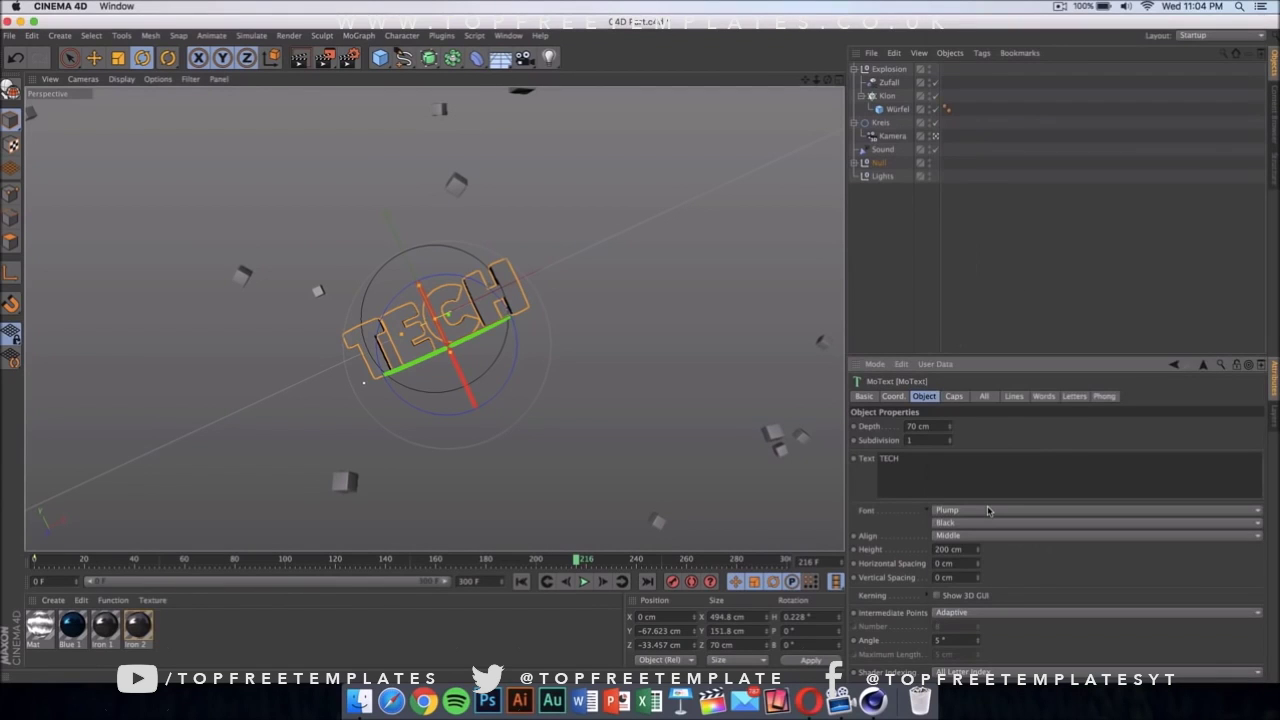
left_click(988, 510)
scroll(1040, 441, "down", 10)
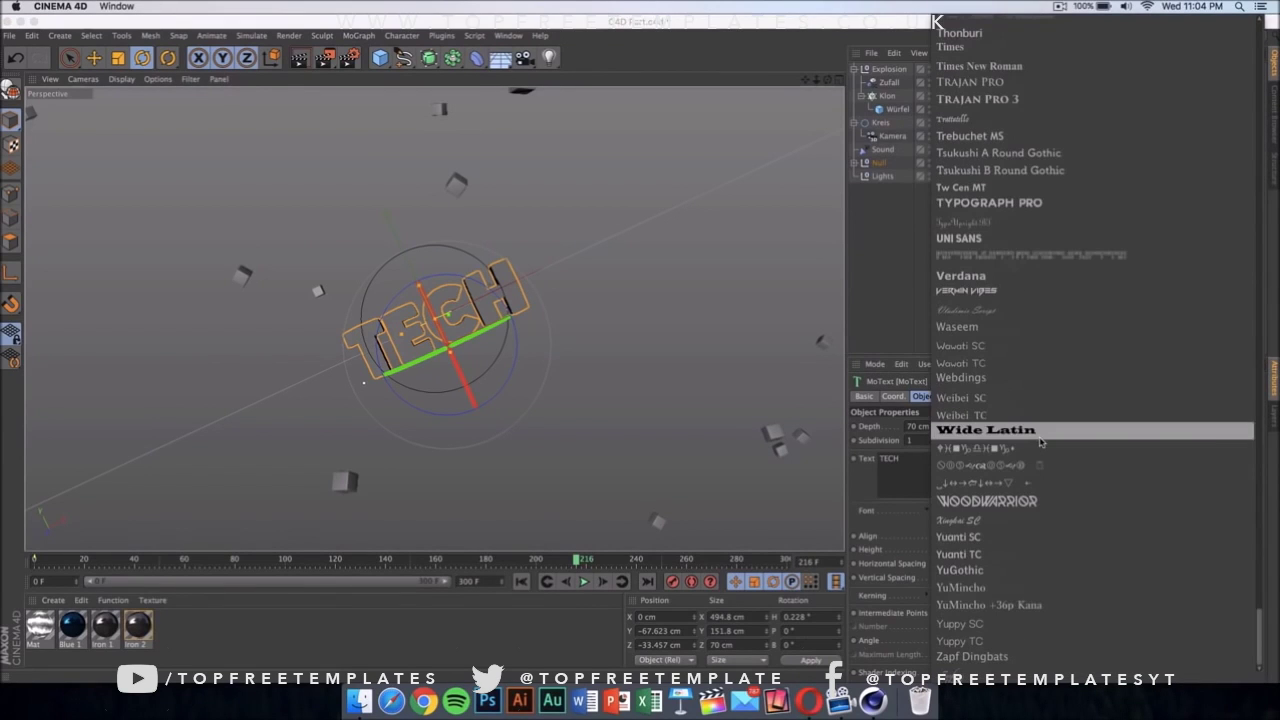
scroll(1040, 275, "up", 15)
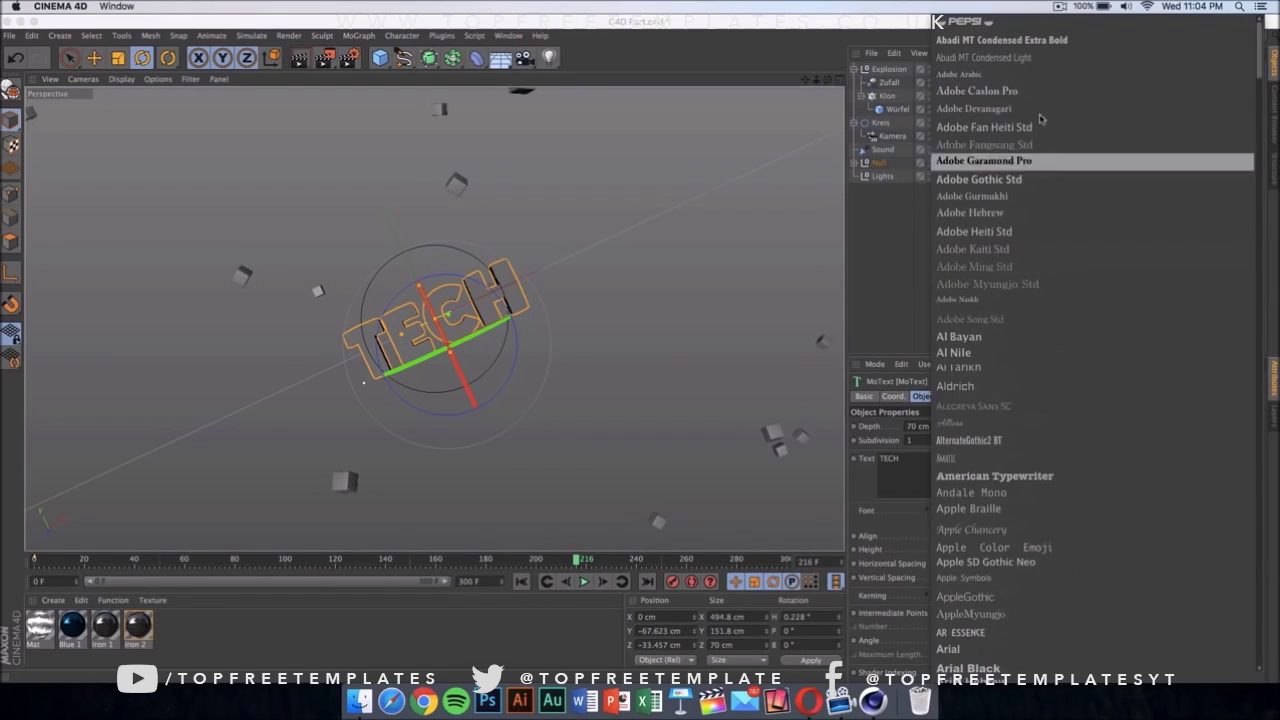
scroll(1040, 130, "down", 15)
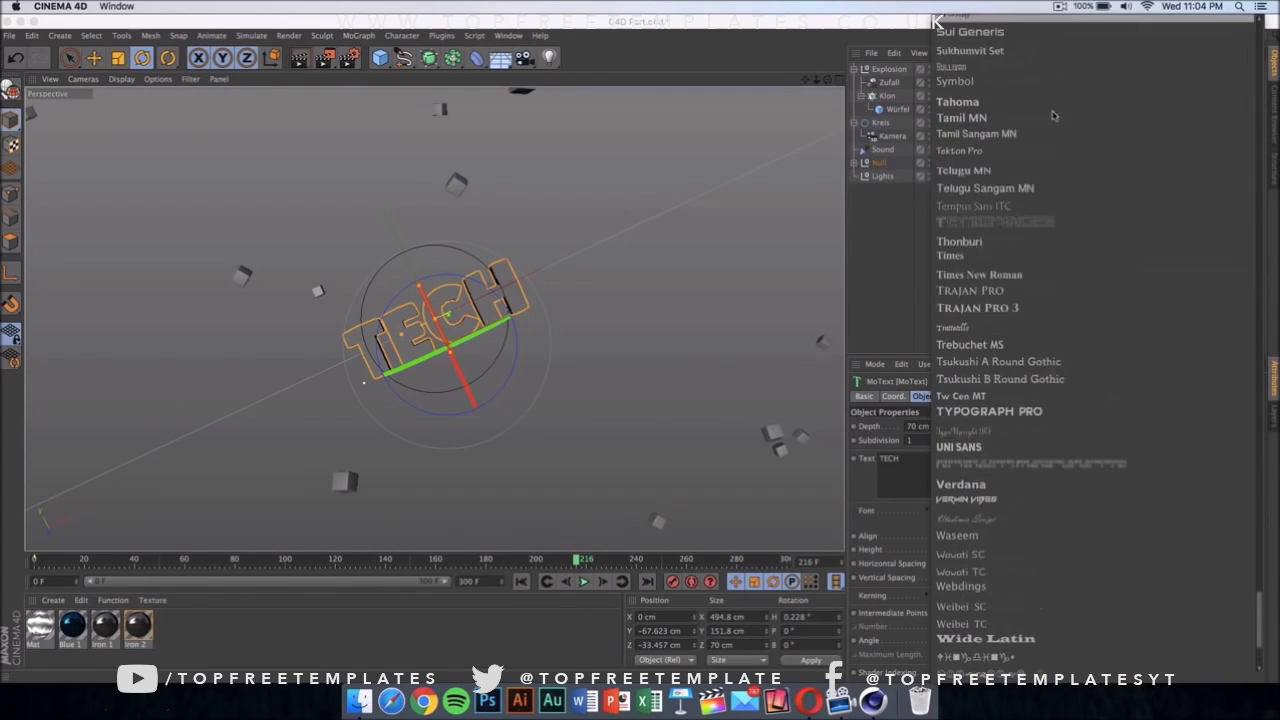
left_click(1000, 168)
left_click(833, 519)
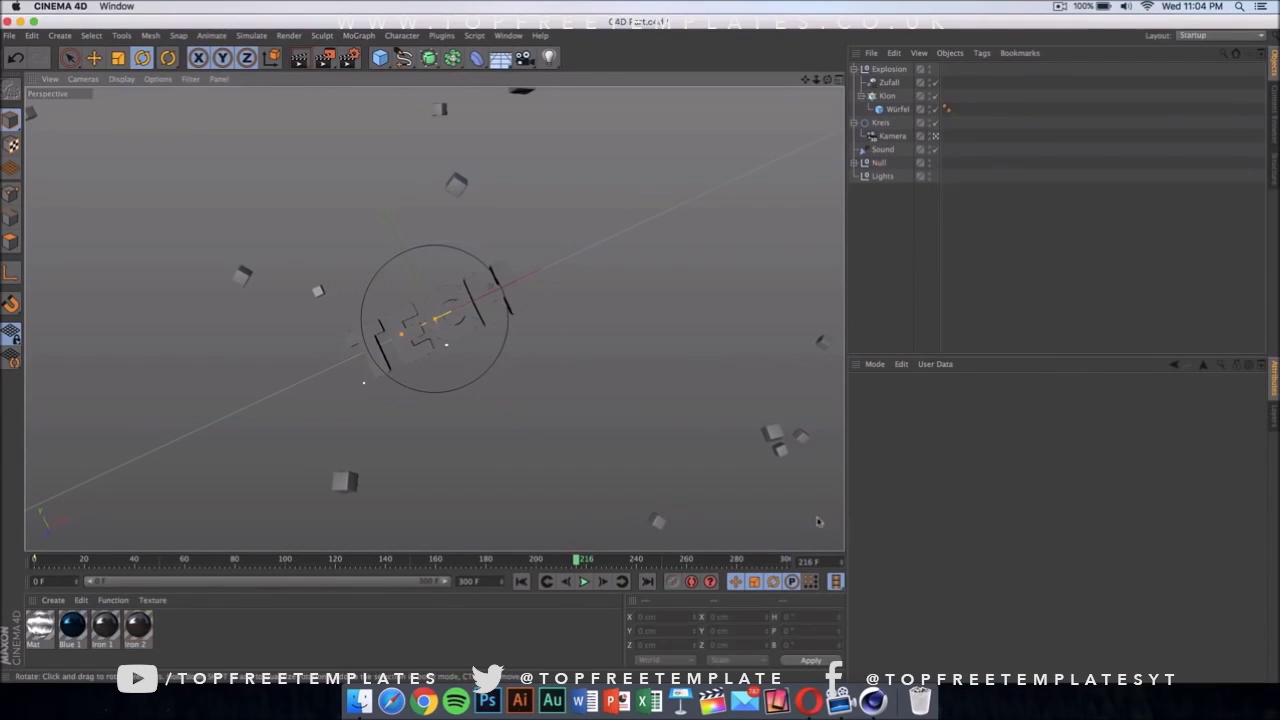
Step: Inspect the colour settings of the Blue 1 material in the Material Editor and close it
left_click(80, 627)
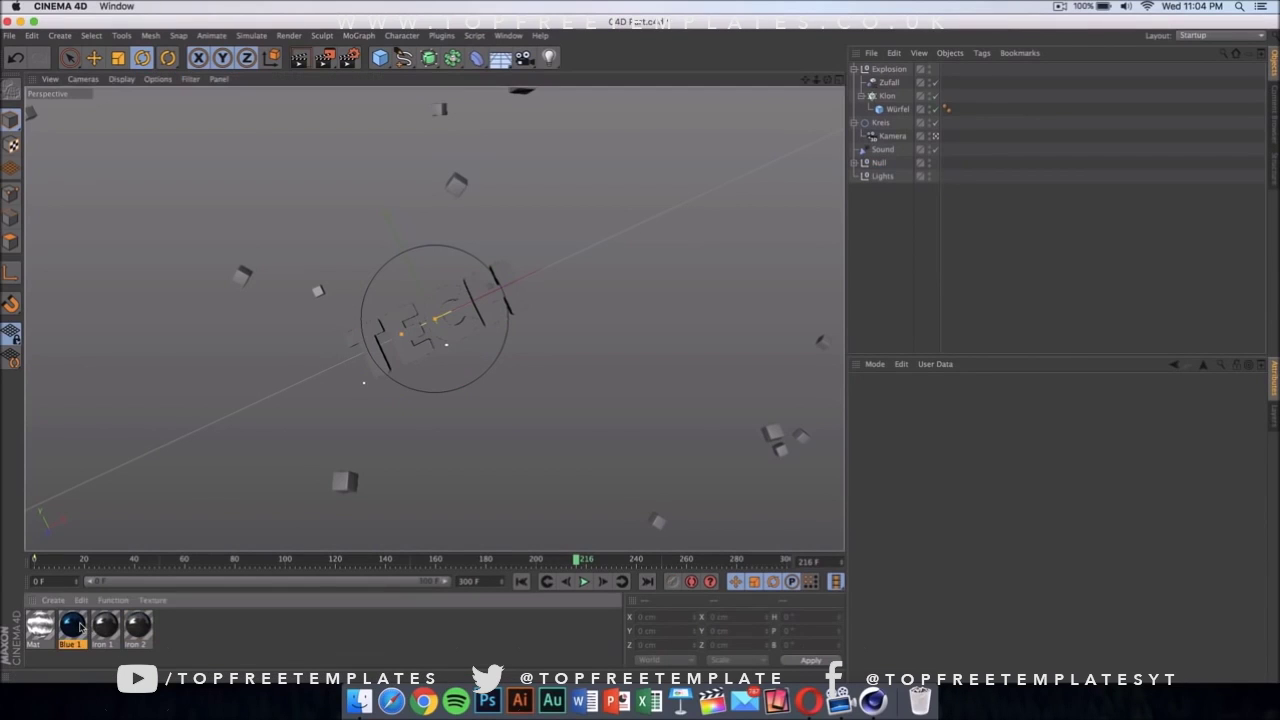
double_click(80, 627)
left_click_drag(345, 105, 760, 56)
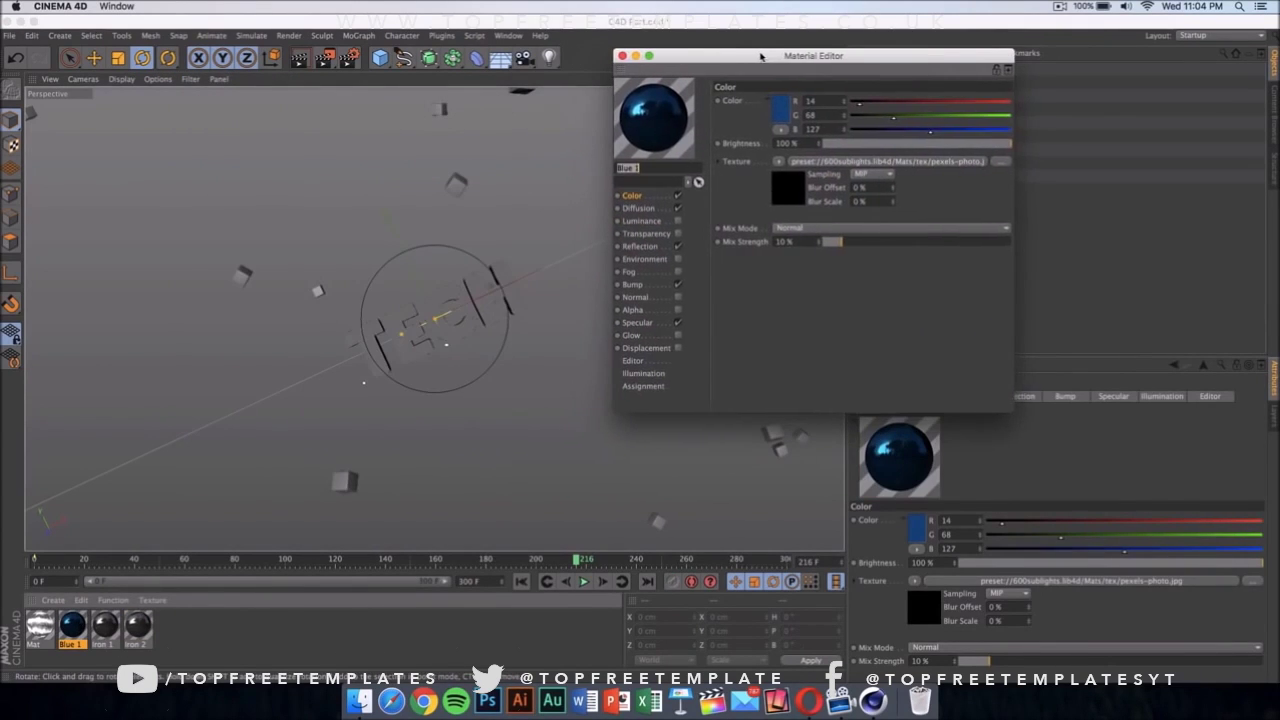
left_click(624, 56)
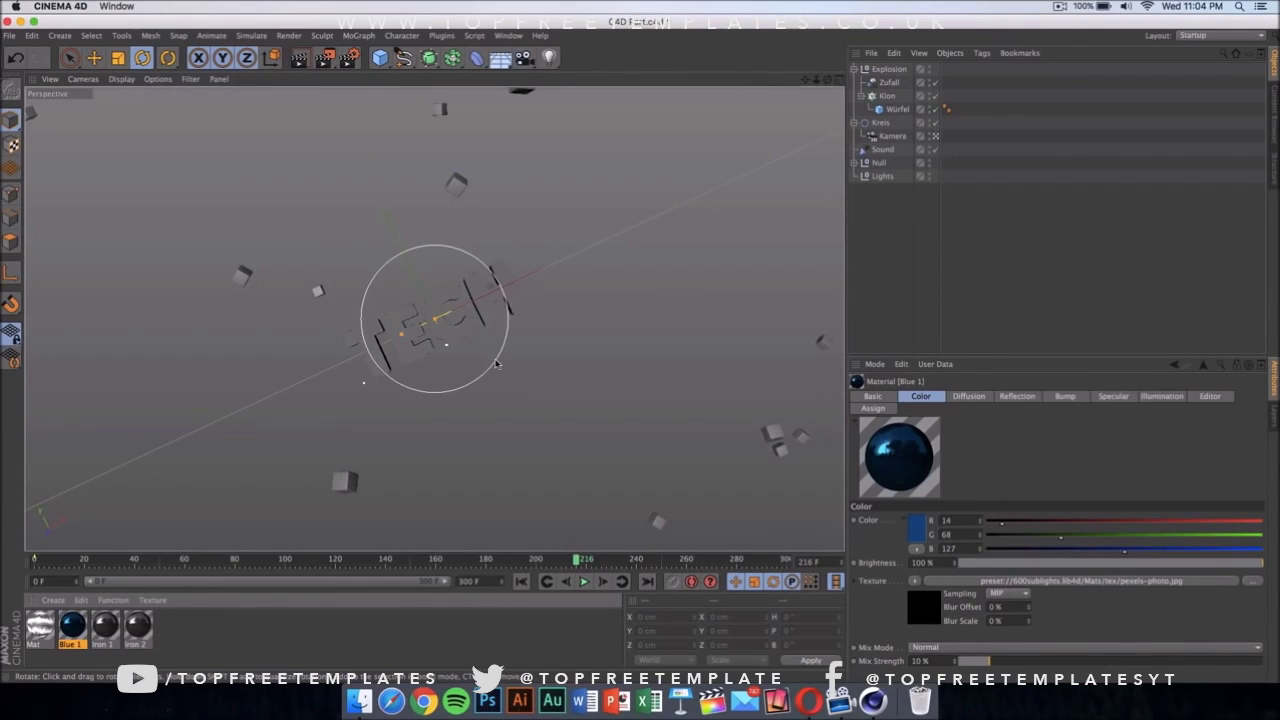
Step: Review the render's output settings, save destination and available file formats in the render settings, and close them unchanged
left_click(352, 60)
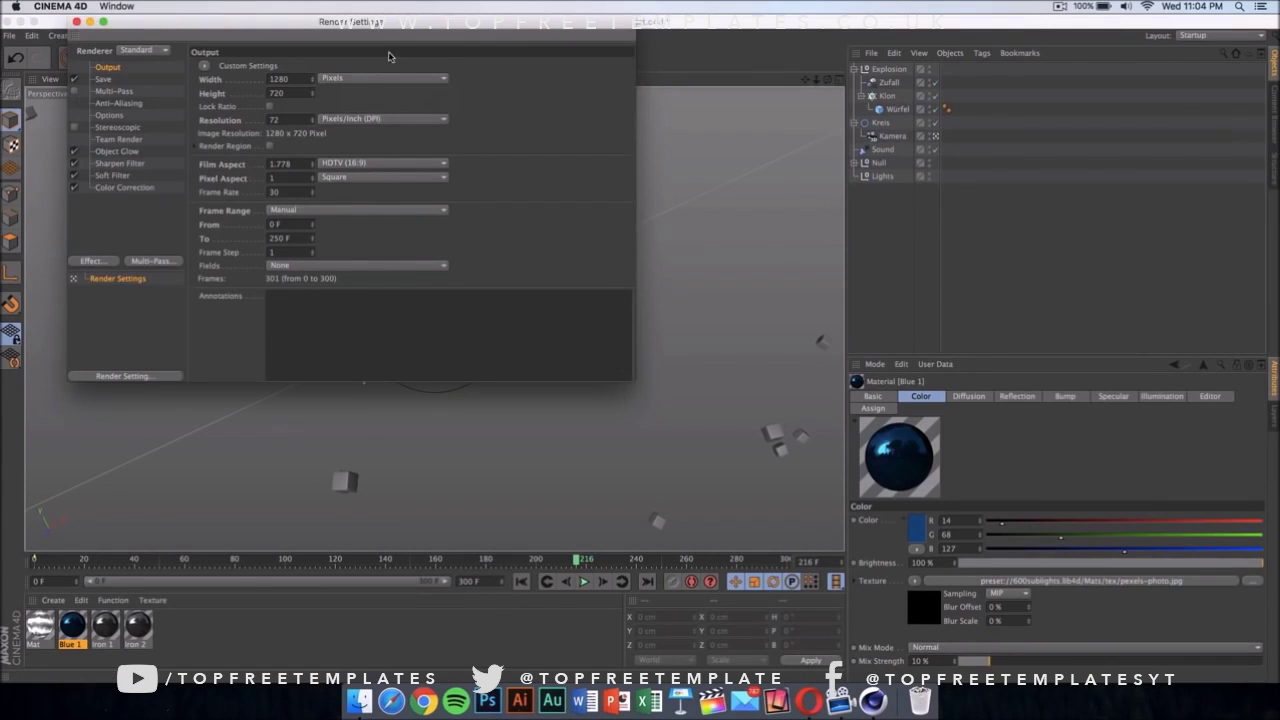
left_click_drag(390, 35, 602, 130)
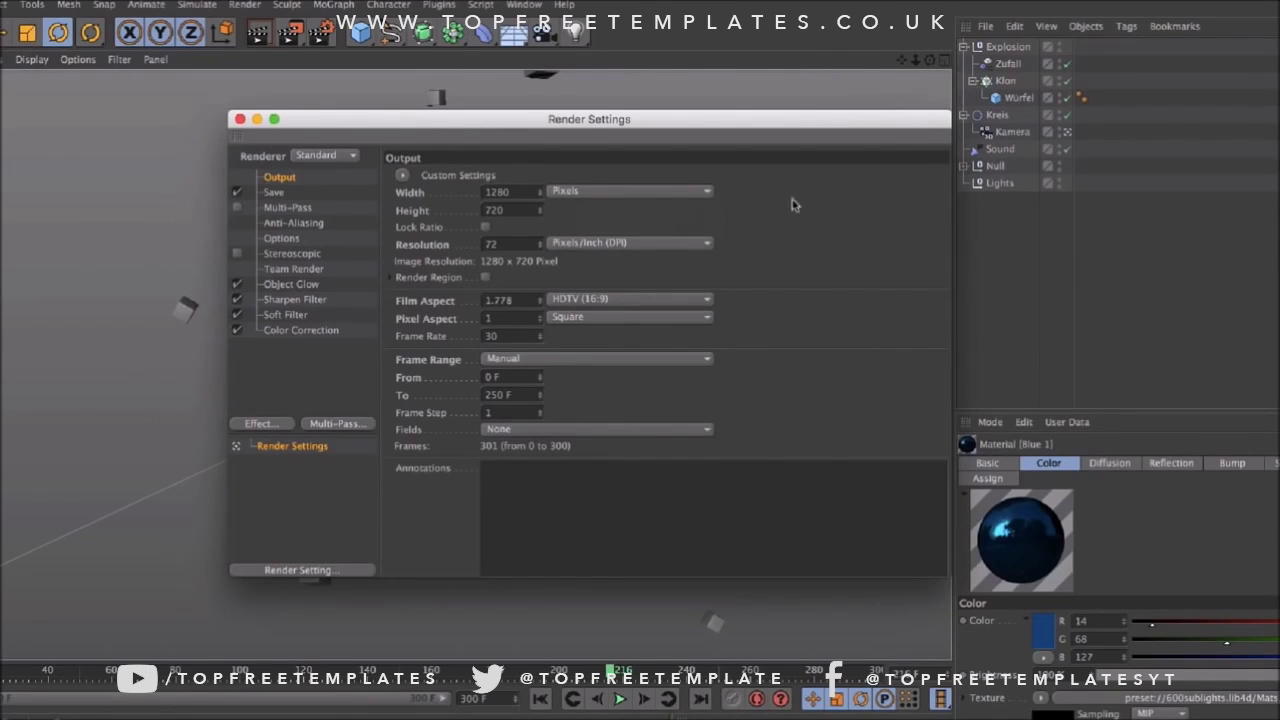
left_click(306, 197)
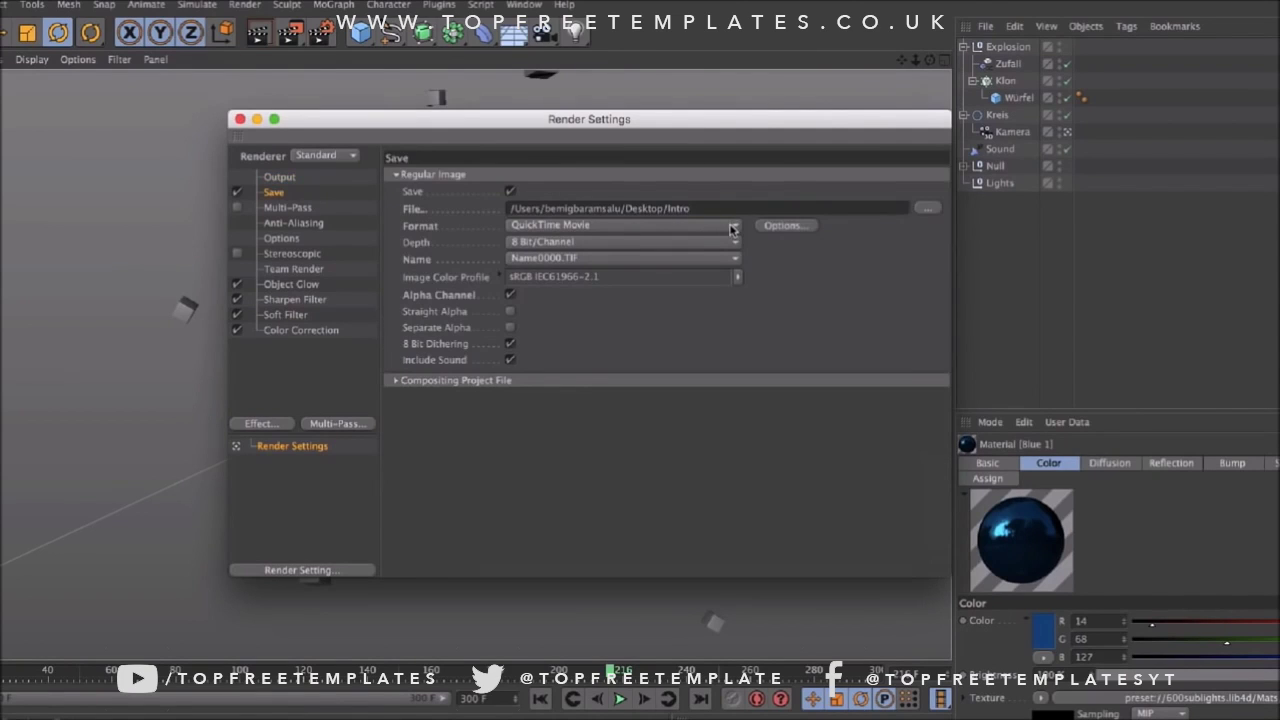
left_click(928, 207)
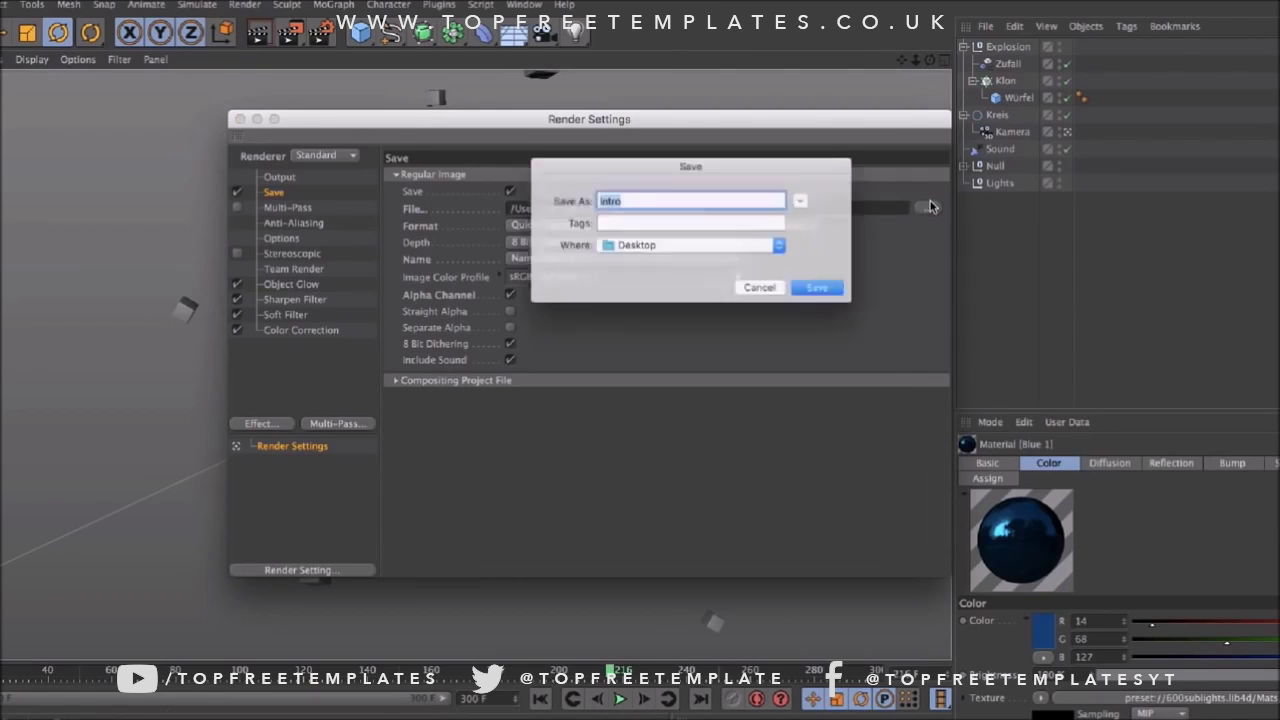
left_click(776, 296)
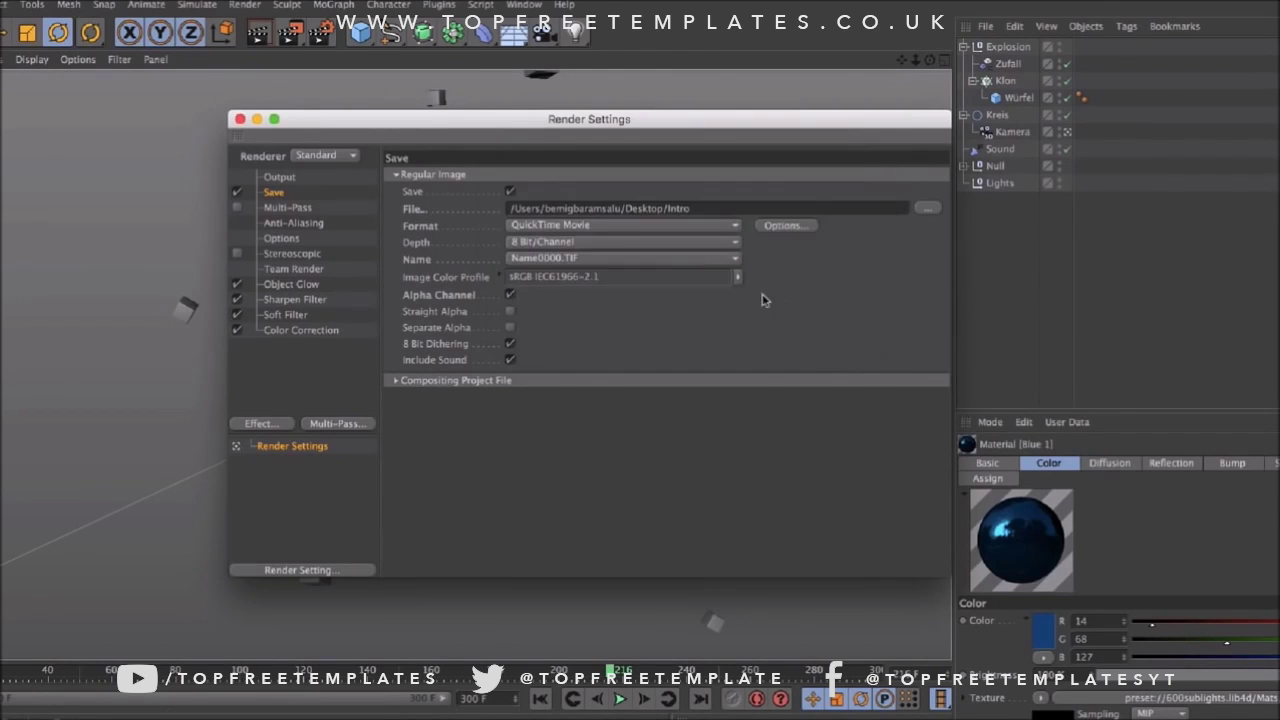
left_click(643, 226)
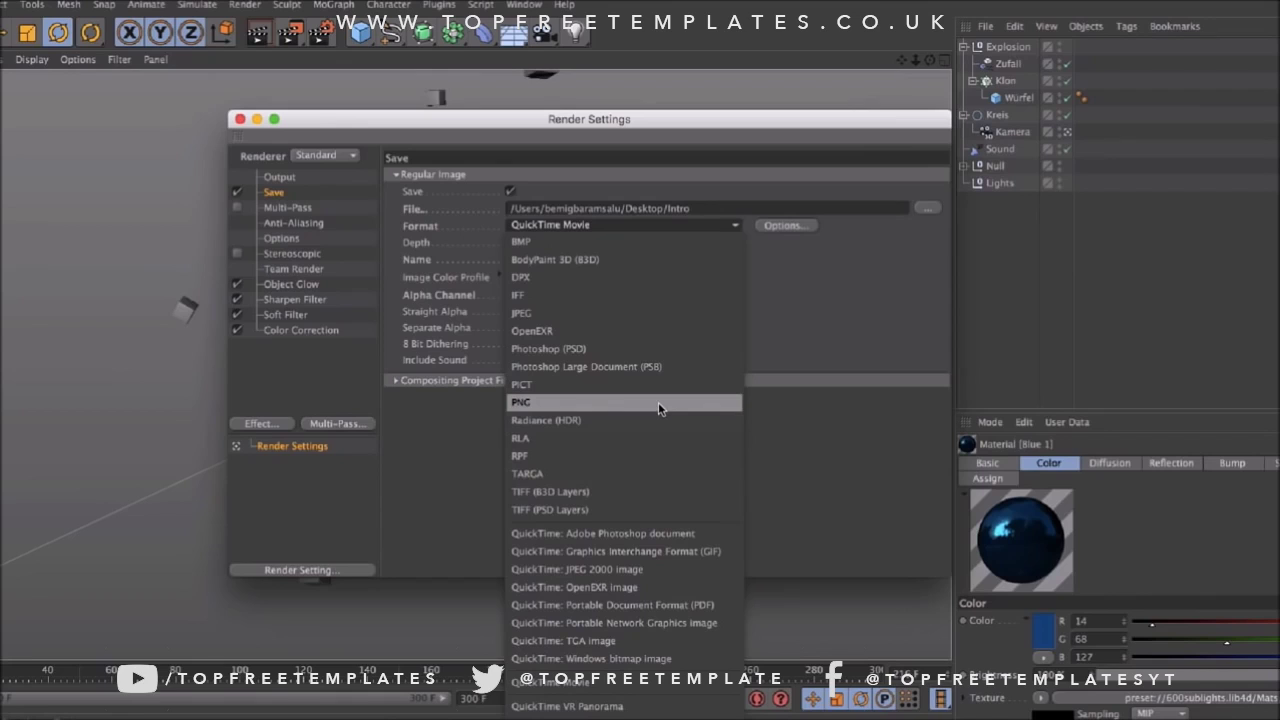
left_click(844, 300)
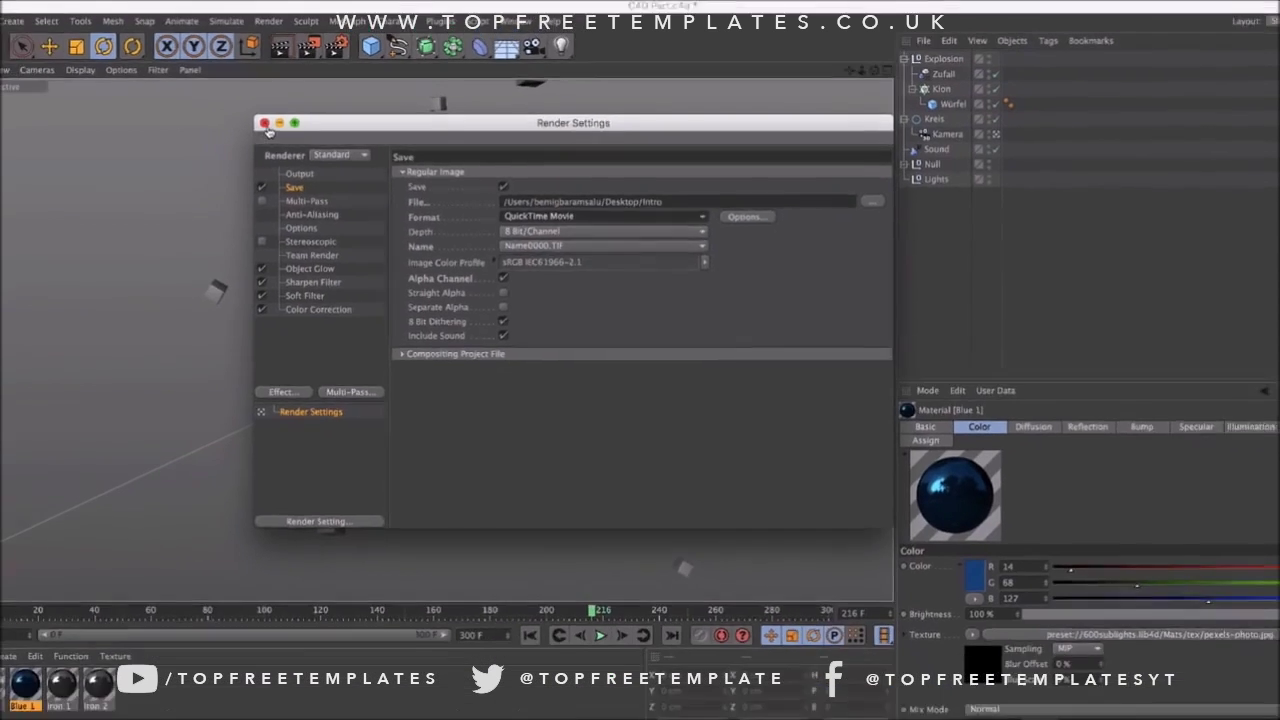
left_click(240, 119)
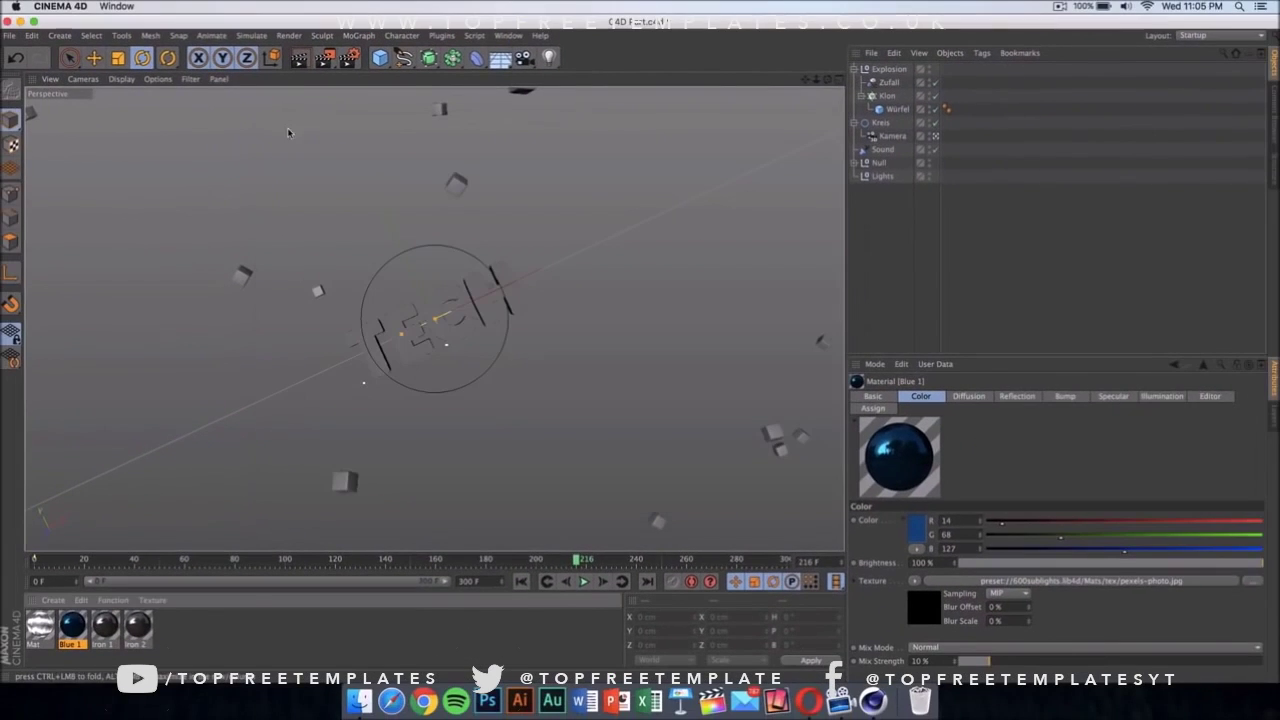
Step: Render the animation to the Picture Viewer, continuing past the missing texture files, and close the viewer
left_click(330, 60)
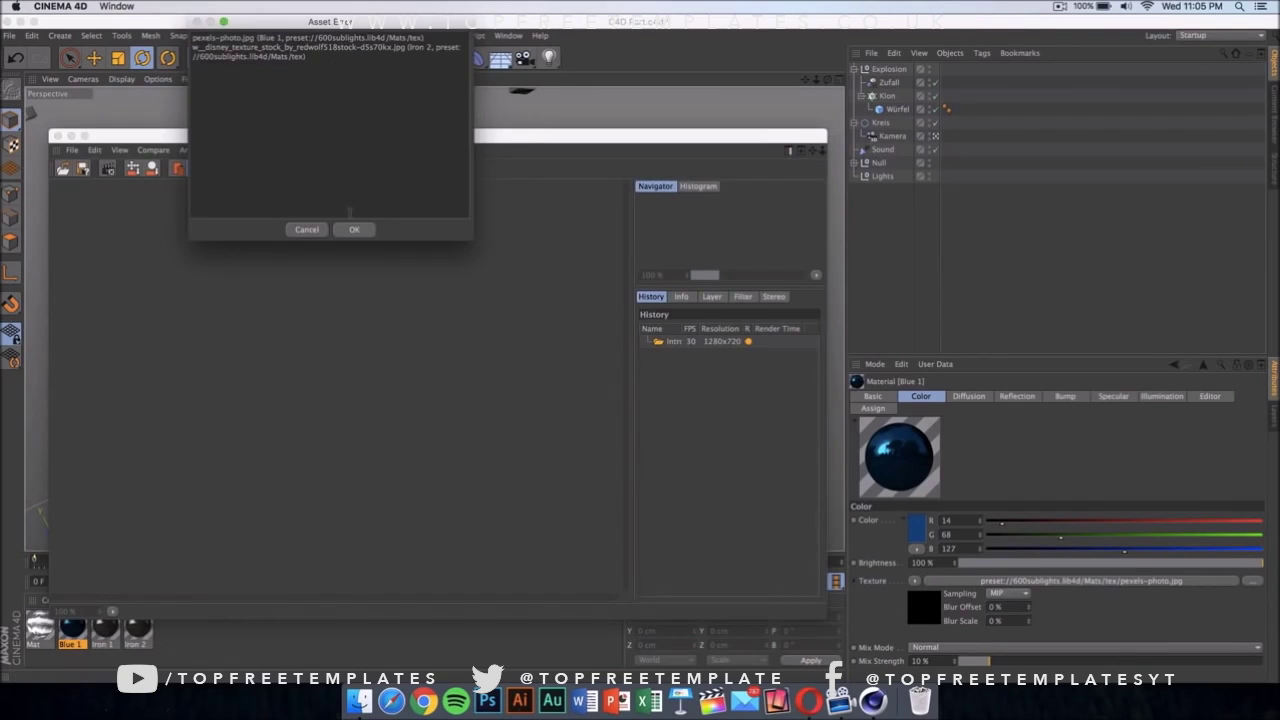
left_click(352, 230)
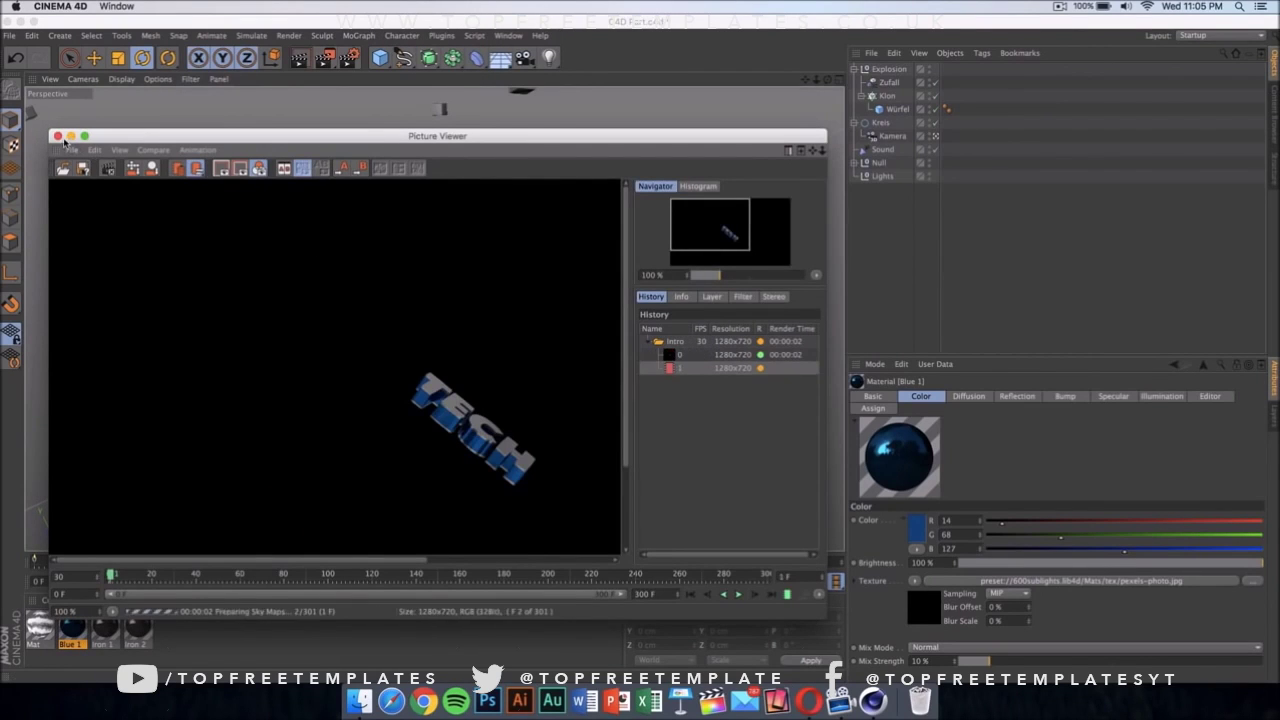
left_click(57, 137)
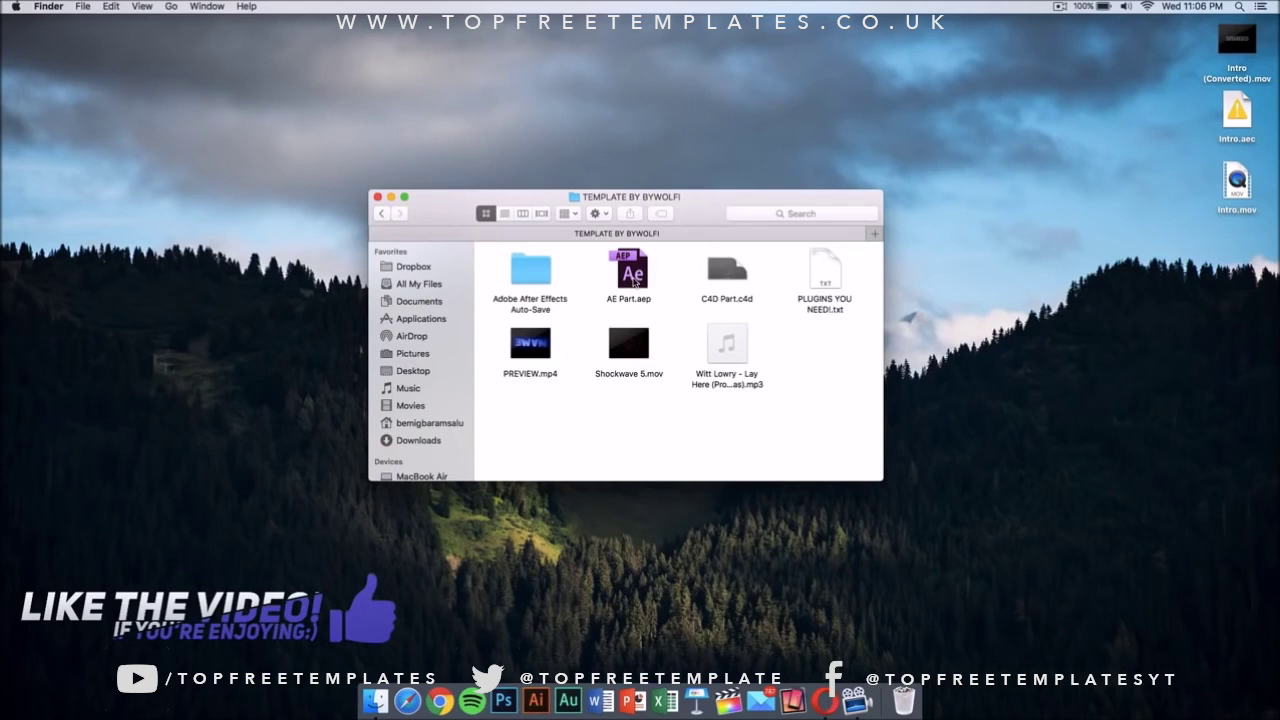
Step: Open the project file AE Part.aep in After Effects and expand the Template folder in the project
left_click(634, 280)
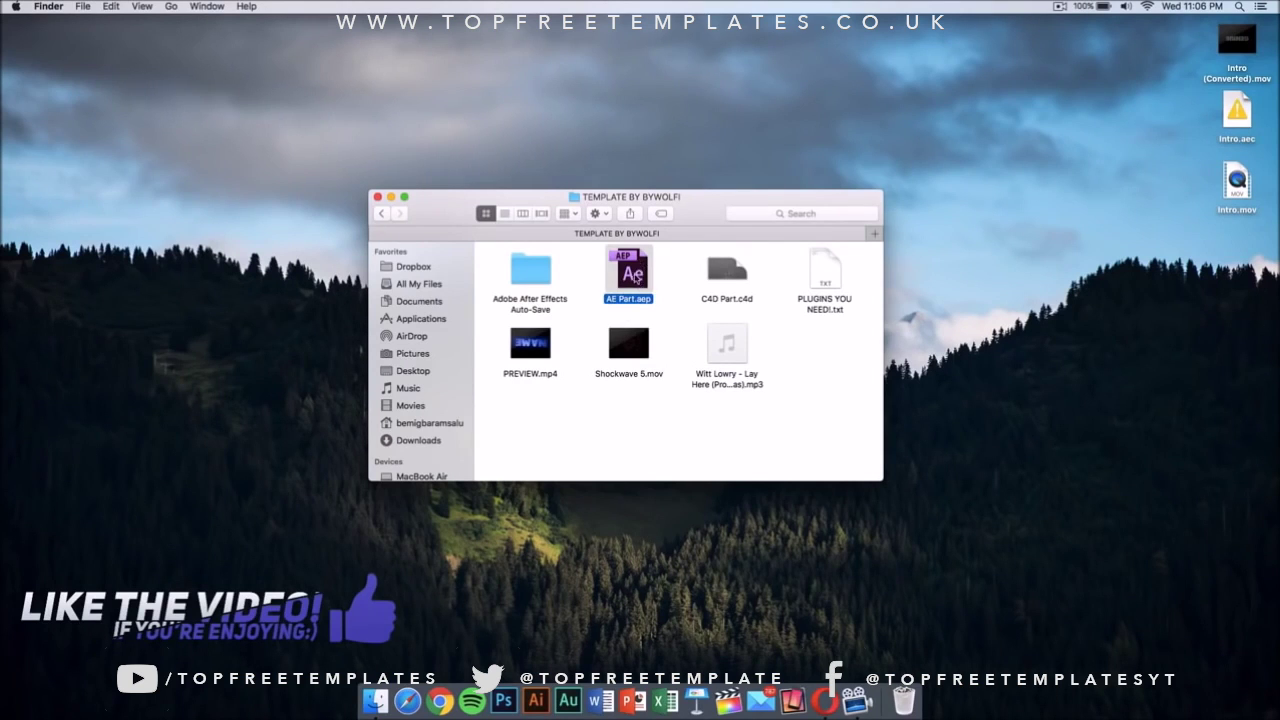
double_click(632, 277)
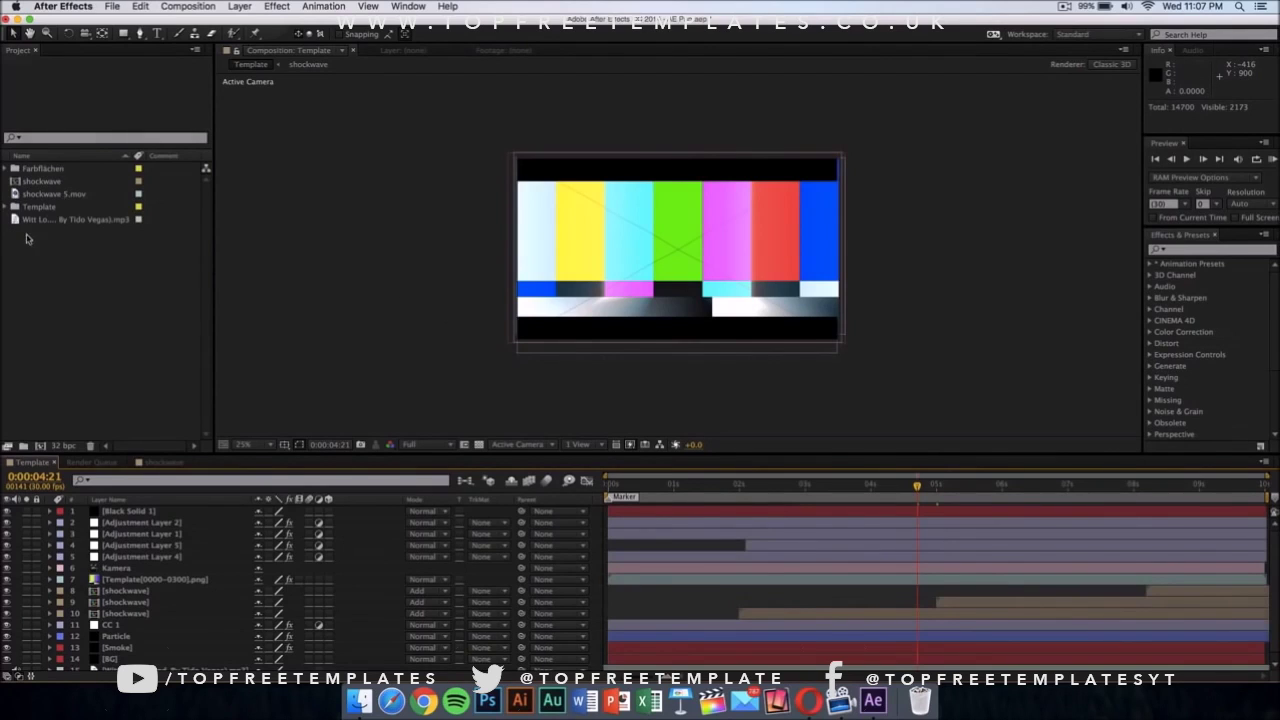
left_click(6, 208)
left_click(6, 208)
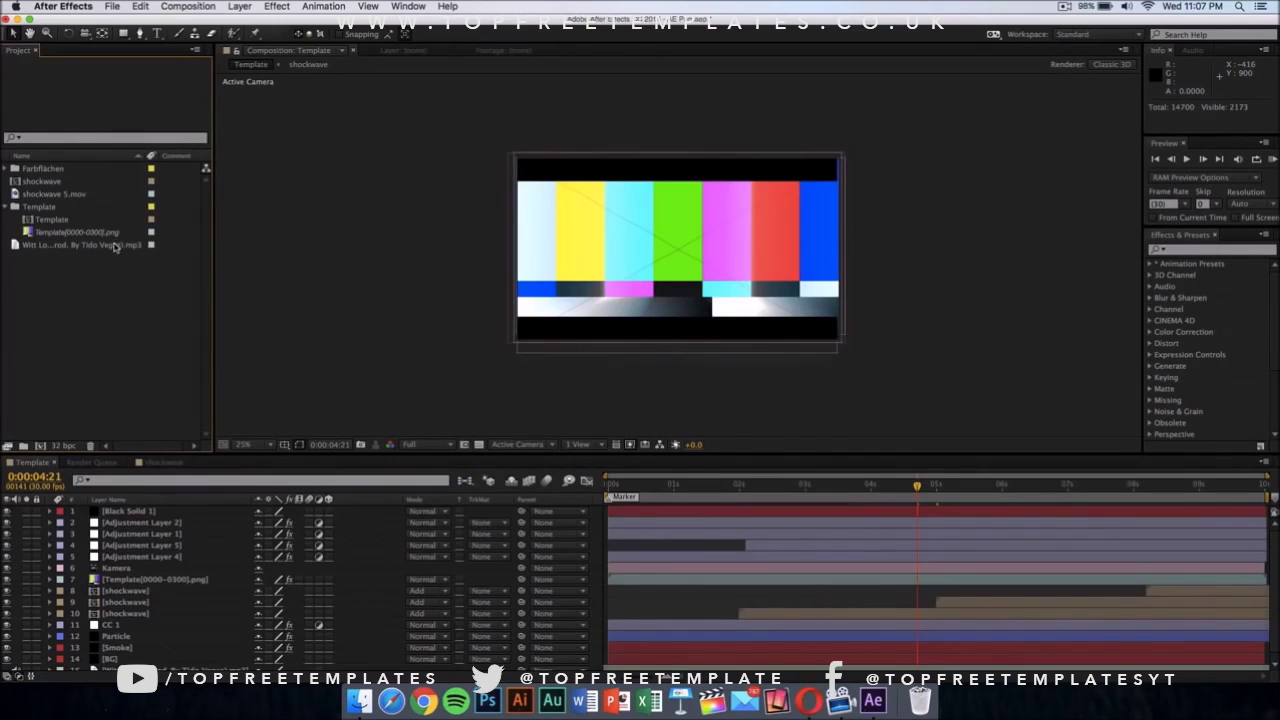
Step: Replace the missing Template[0000-0300].png footage with the file Intro (Converted).mov from the Desktop
left_click_drag(40, 207, 42, 229)
left_click(43, 231)
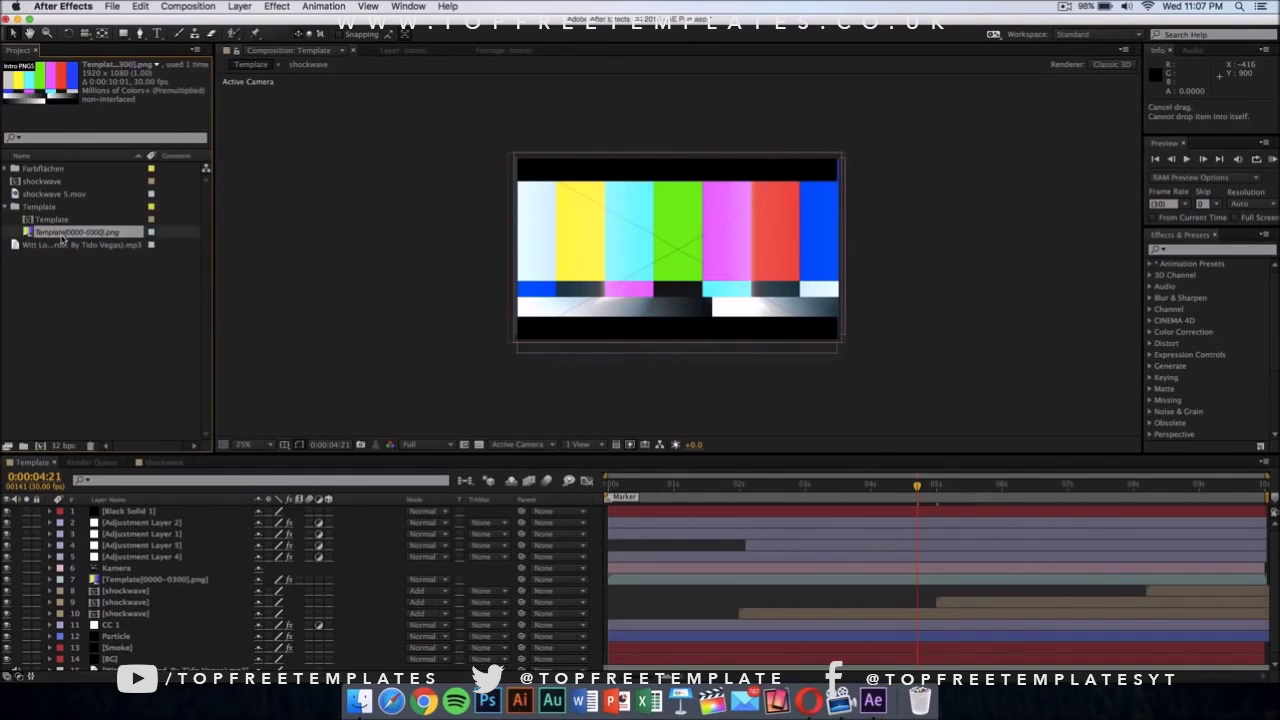
right_click(61, 238)
left_click(61, 238)
right_click(114, 237)
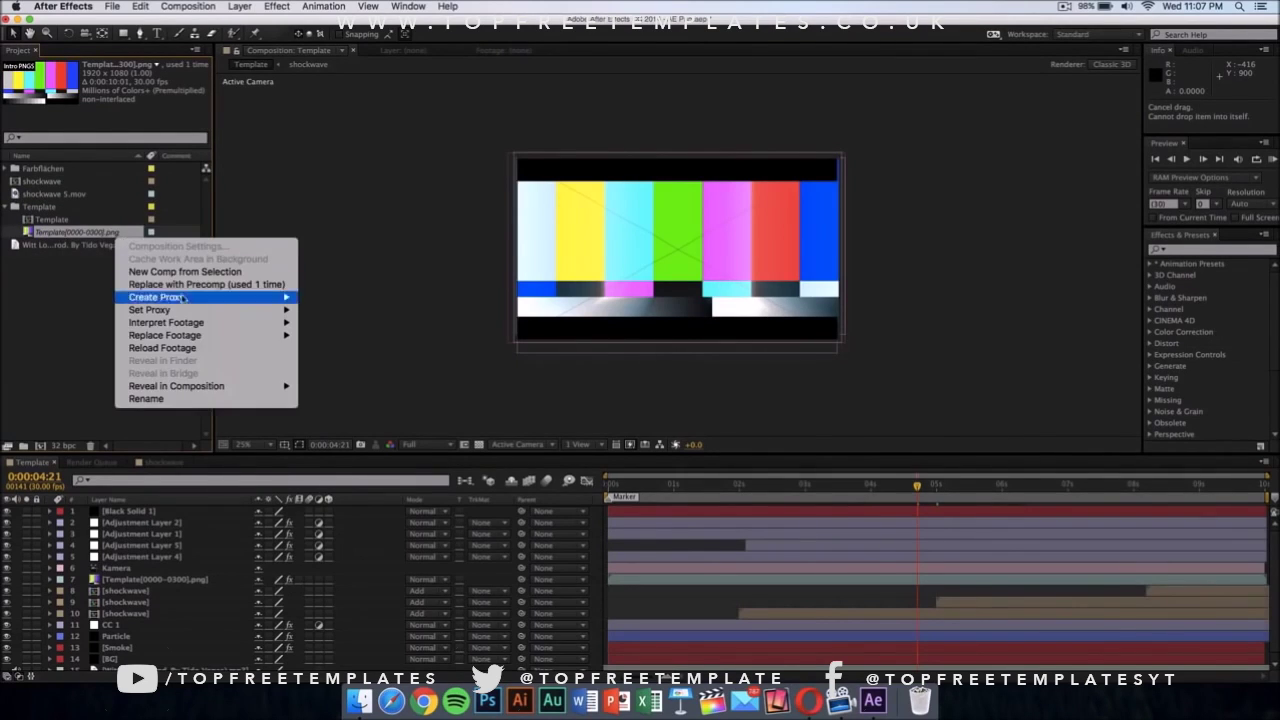
mouse_move(205, 336)
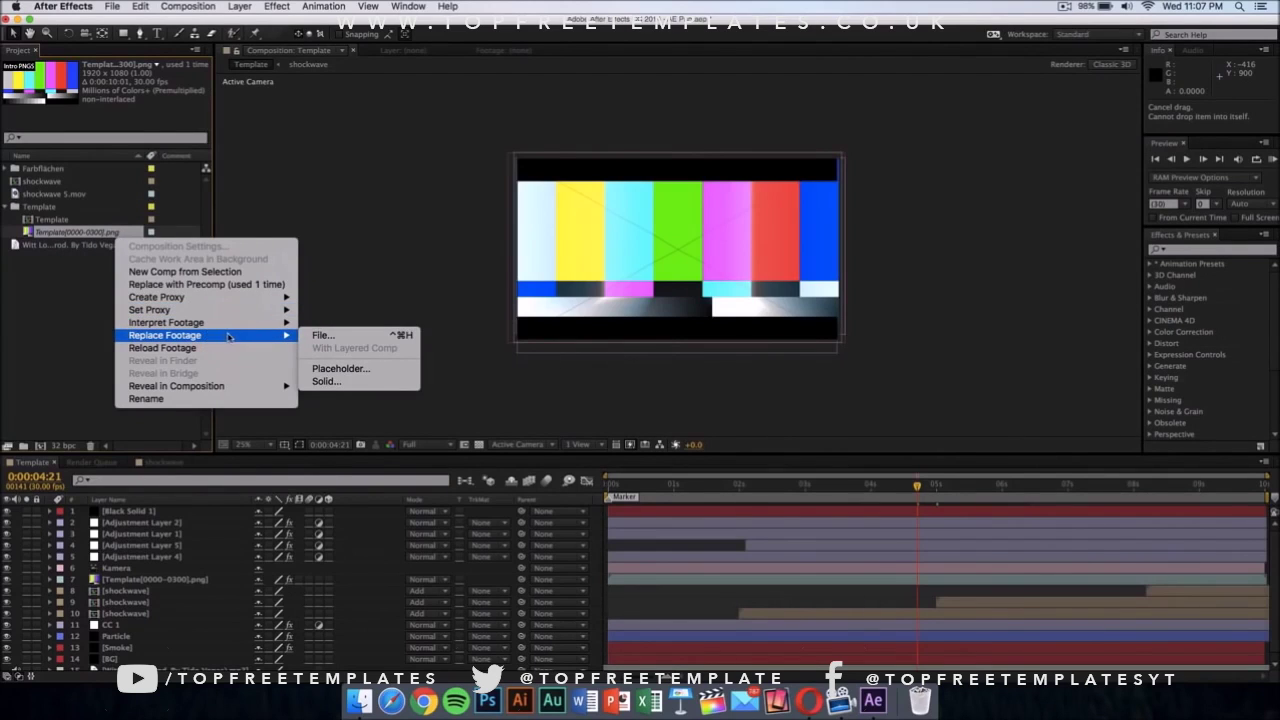
left_click(343, 339)
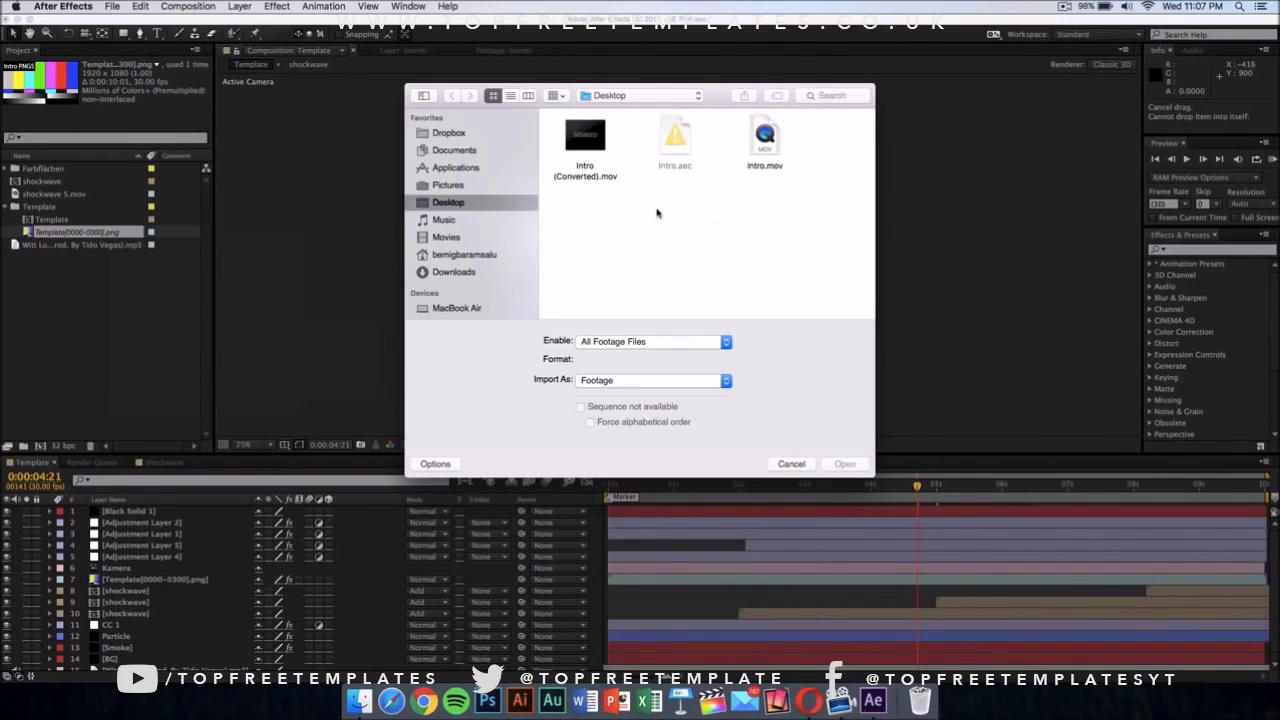
left_click(602, 182)
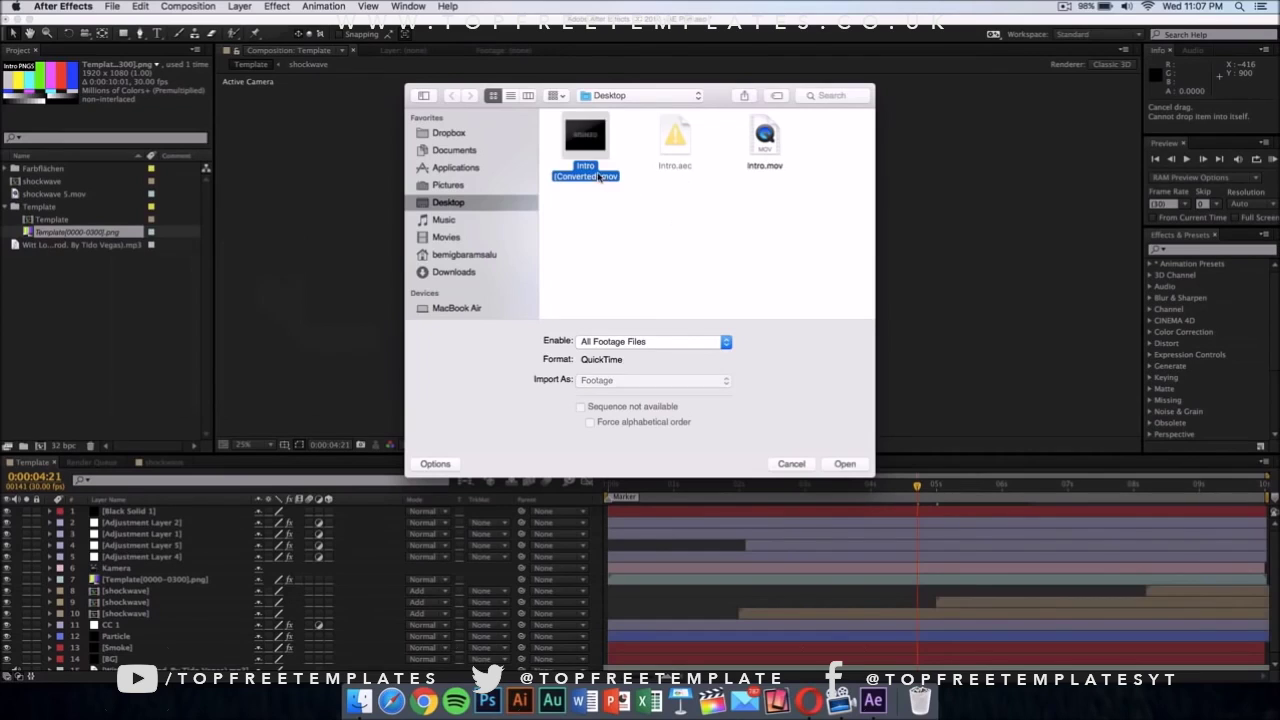
left_click(845, 465)
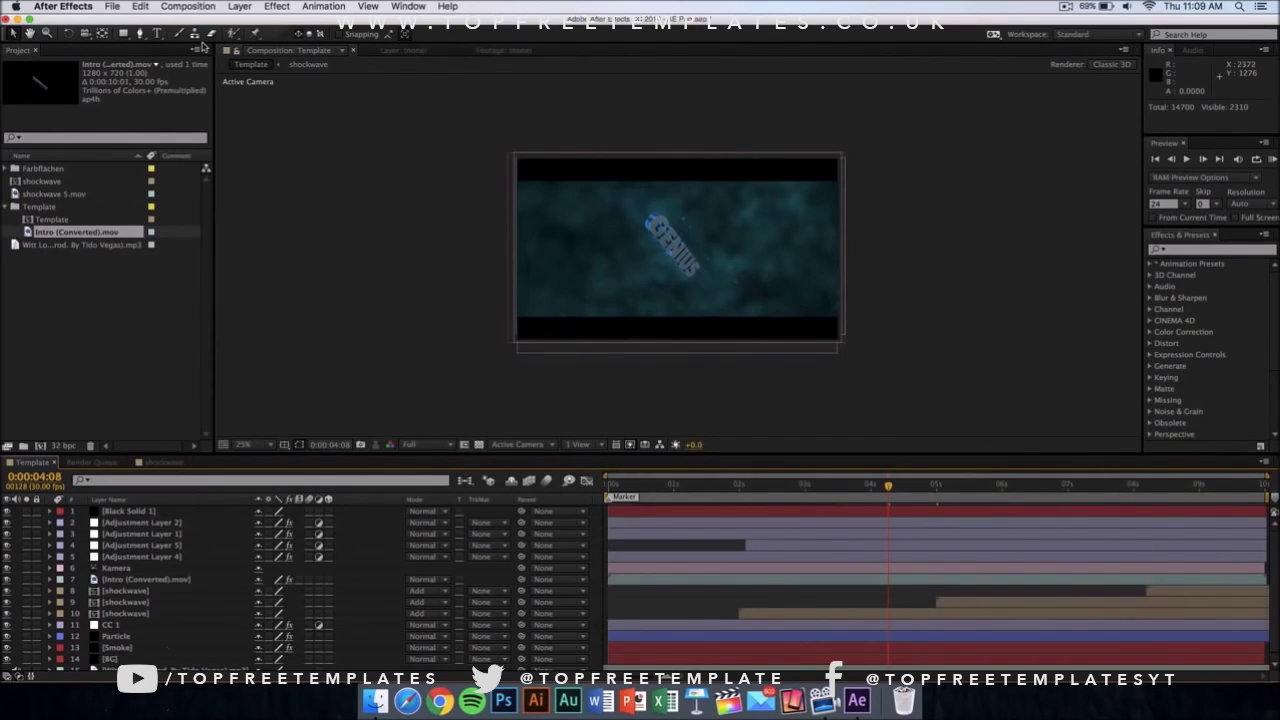
Step: Render the Template composition through the render queue to the QuickTime file Template_1 on the Desktop
left_click(201, 3)
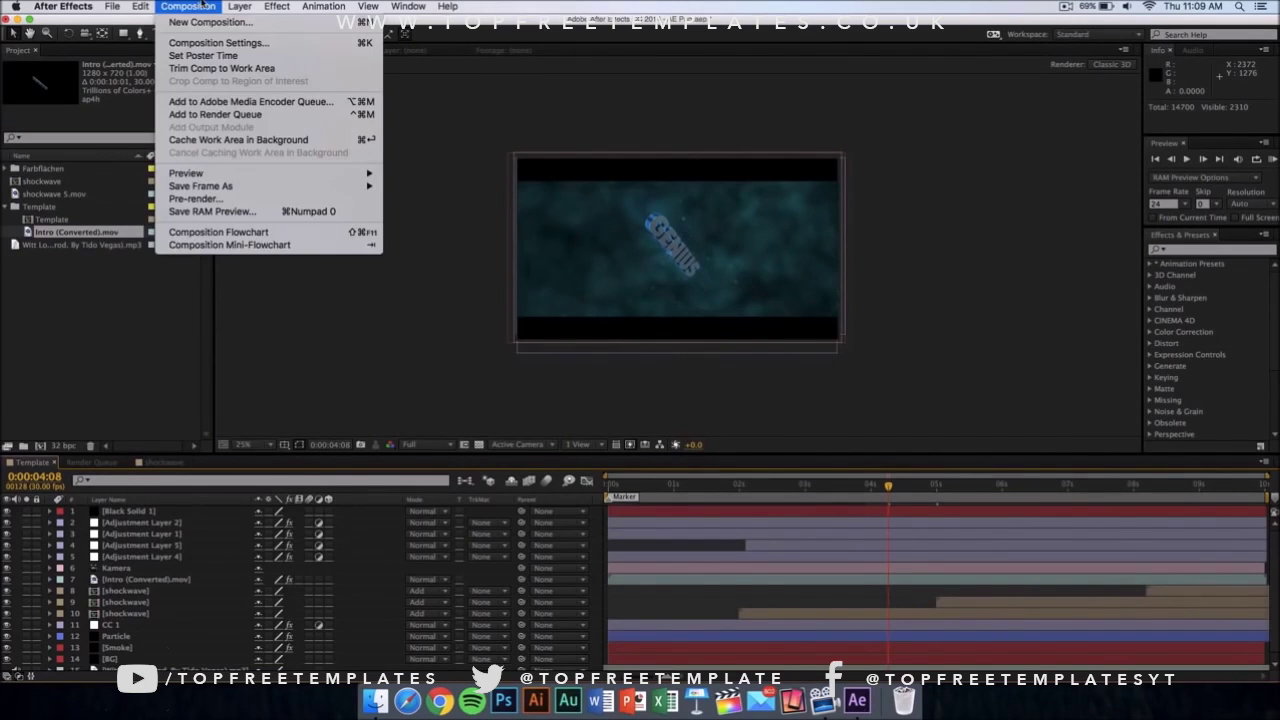
left_click(226, 116)
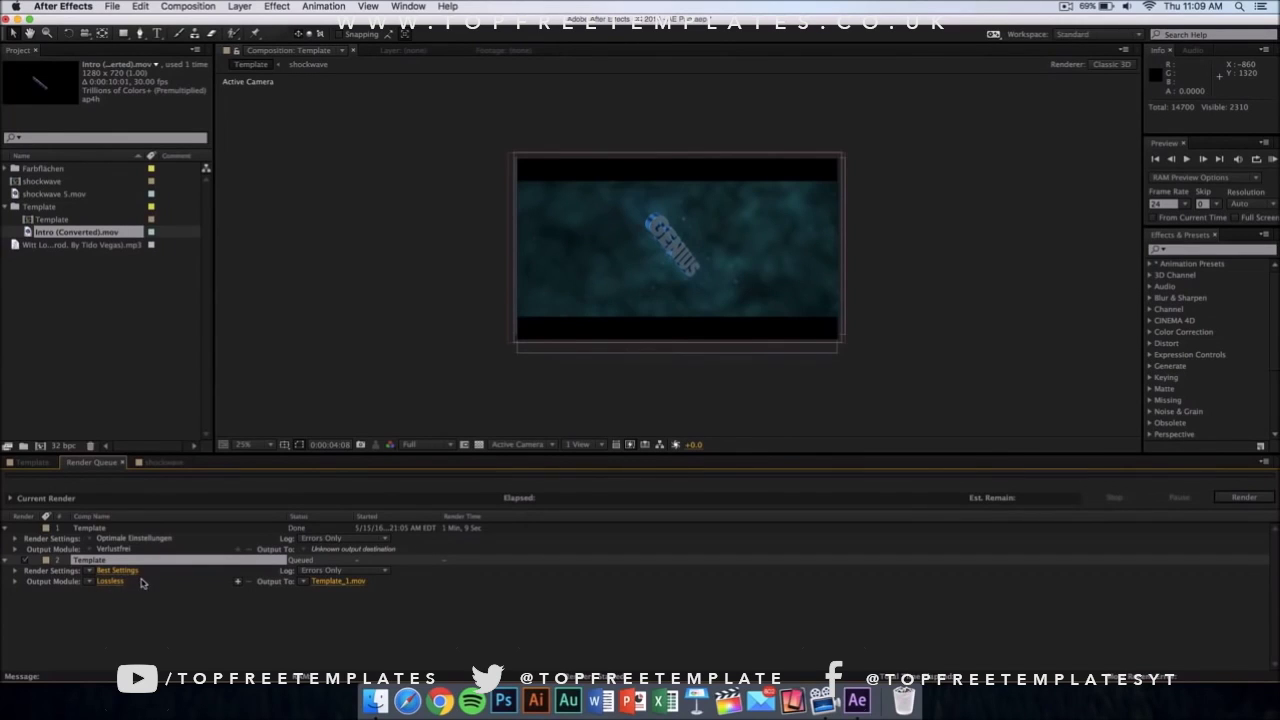
left_click(340, 581)
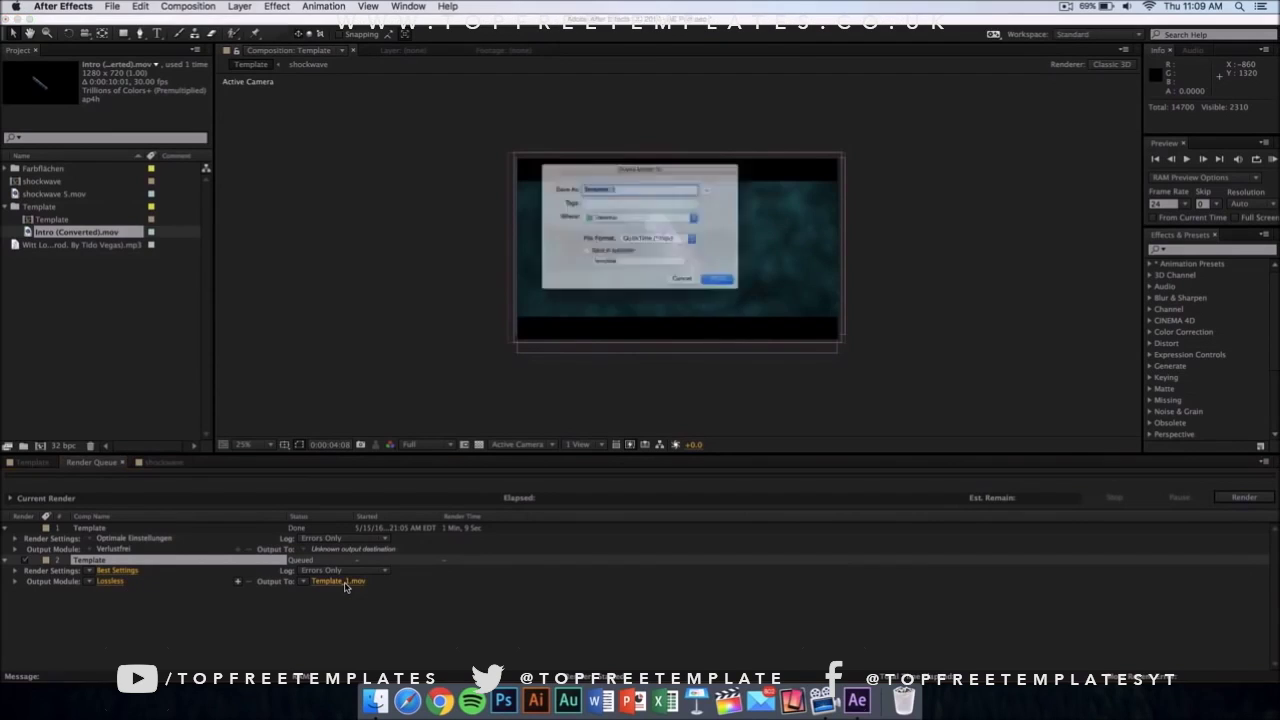
left_click(596, 214)
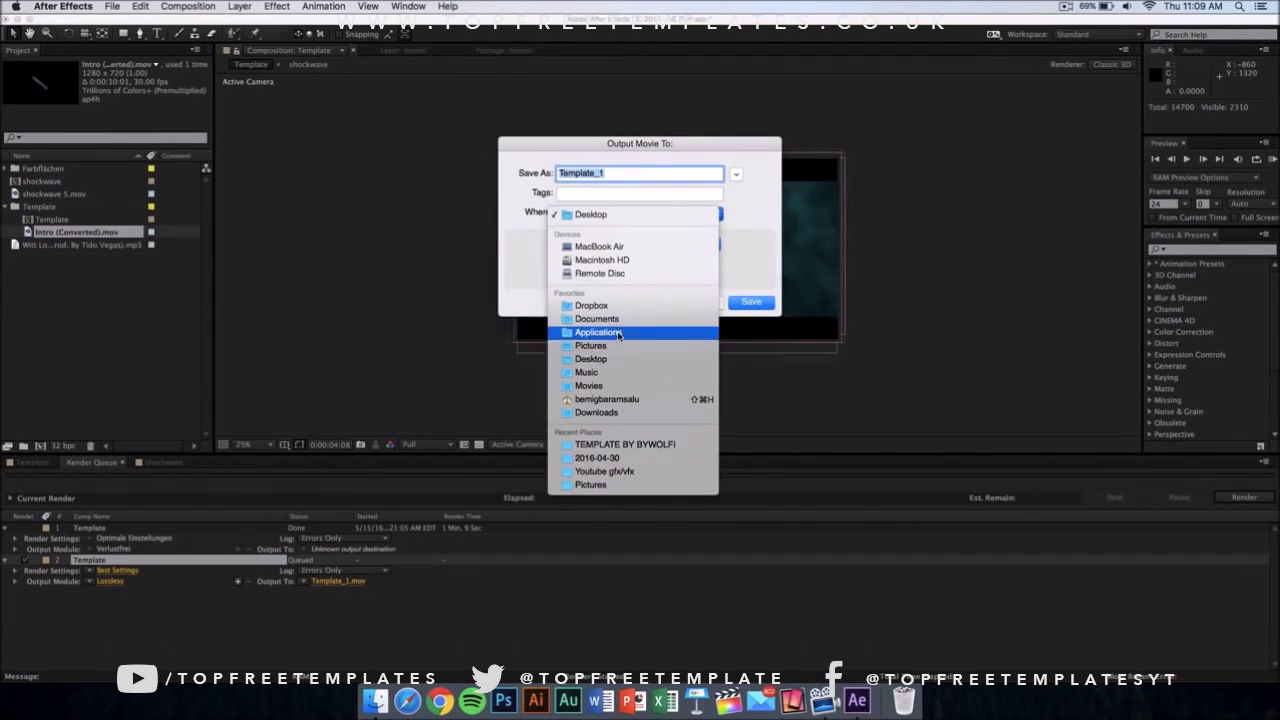
left_click(770, 241)
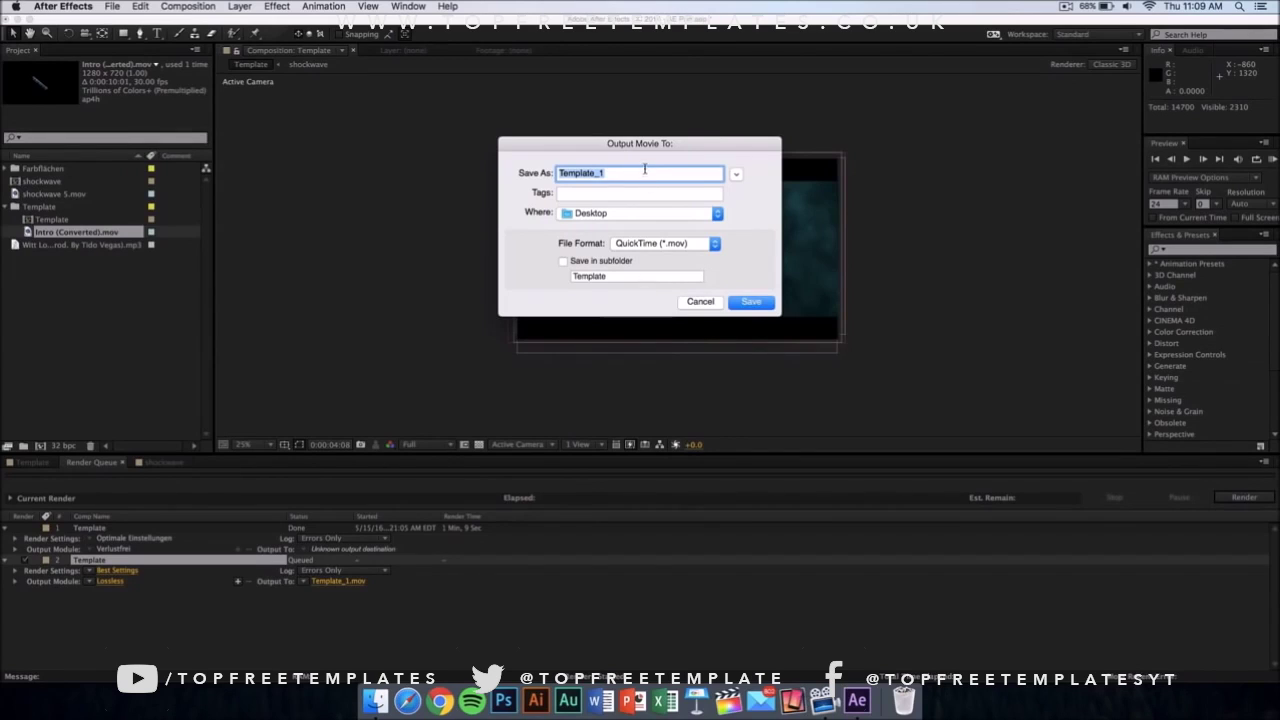
left_click(760, 302)
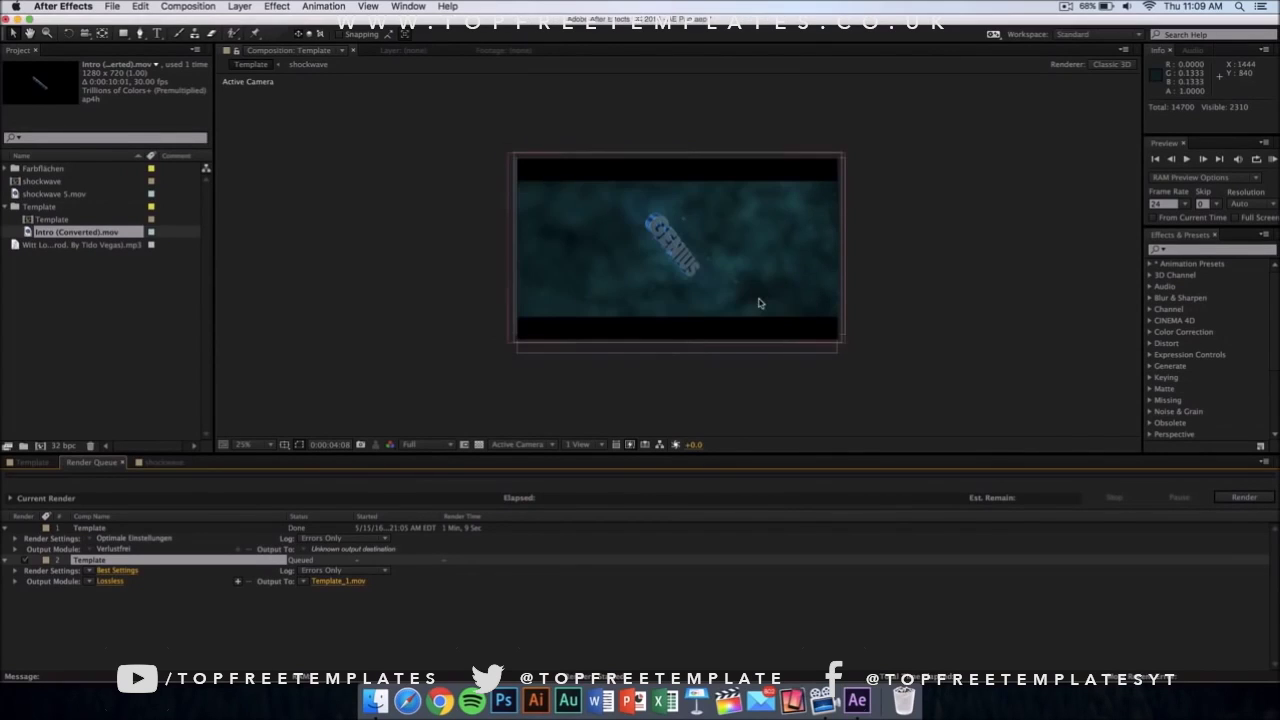
left_click(1242, 498)
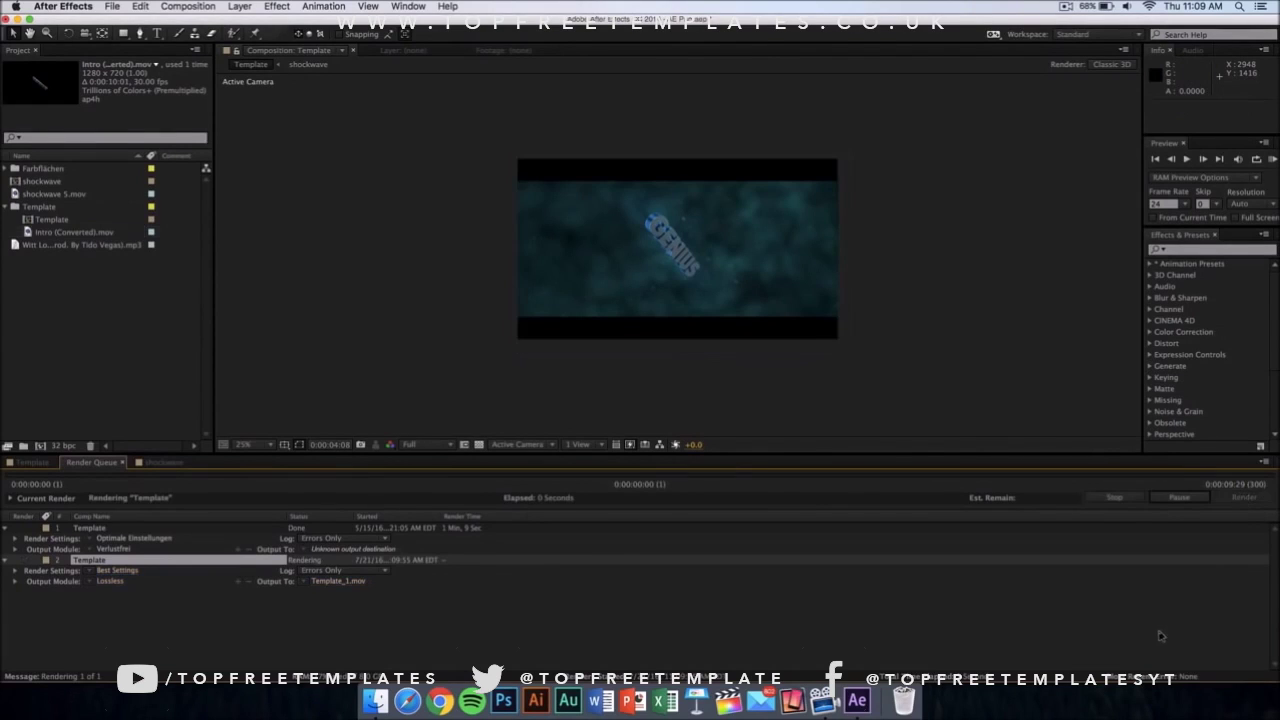